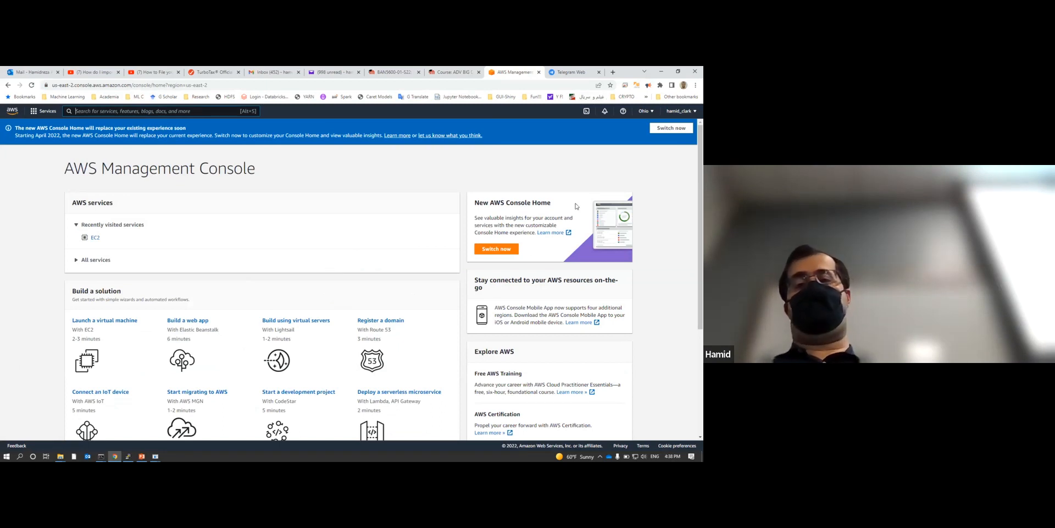
scroll(209, 299, "down", 3)
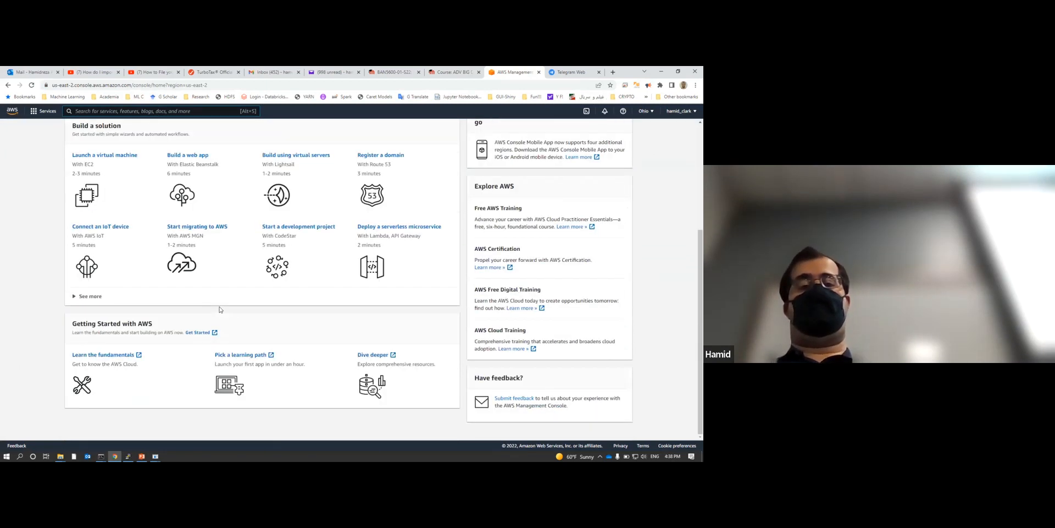
scroll(206, 307, "up", 1)
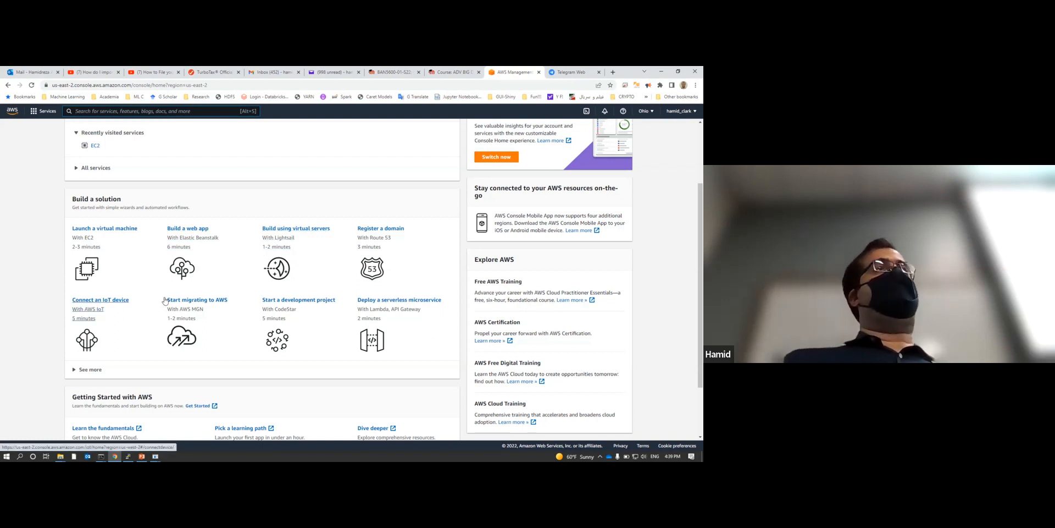
scroll(208, 286, "up", 1)
scroll(208, 286, "up", 3)
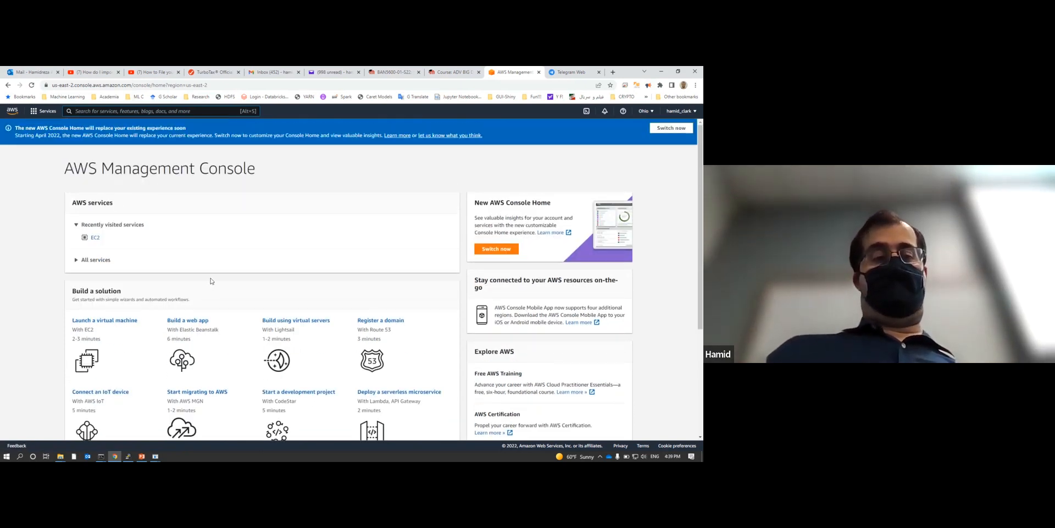
scroll(211, 281, "down", 1)
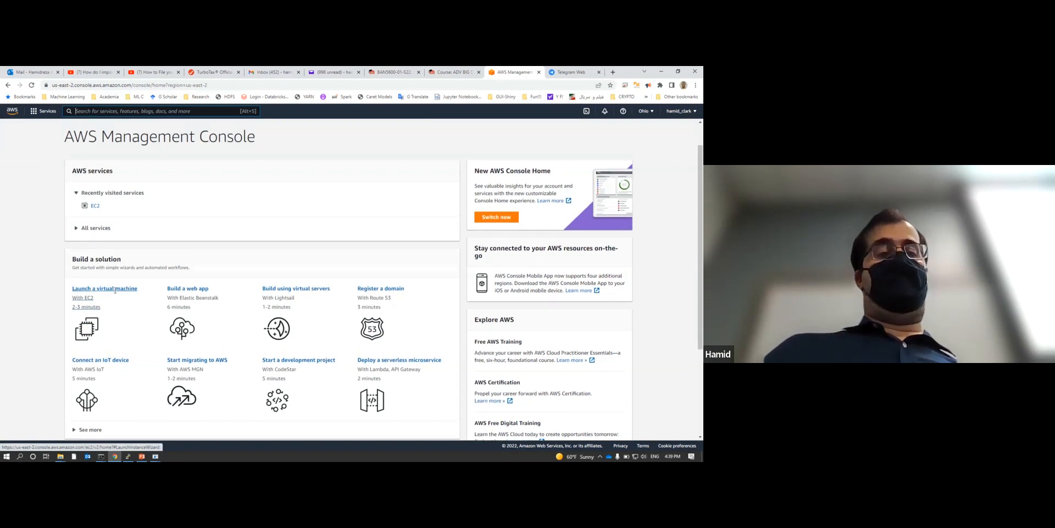
scroll(110, 242, "up", 1)
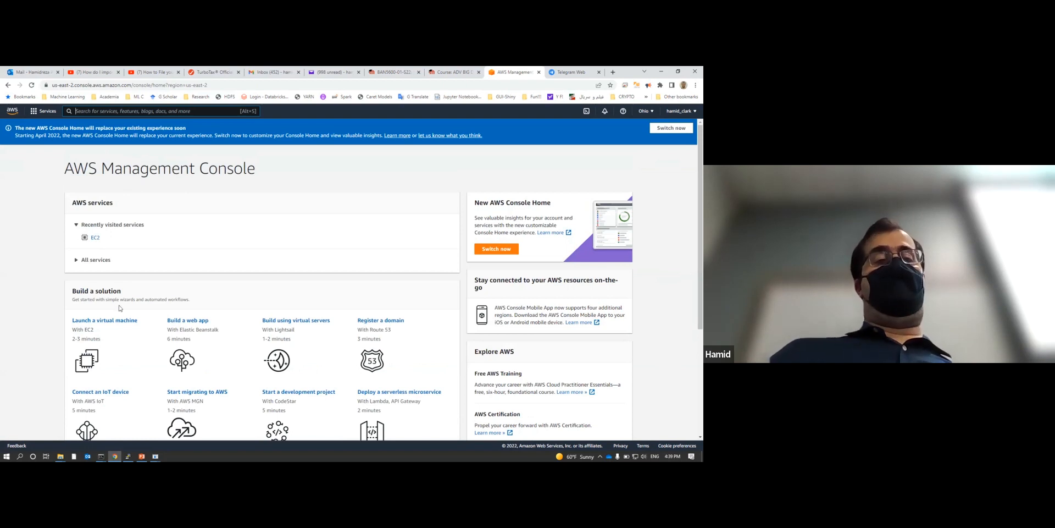
Search the AWS services for ec2 and dismiss the search results.
left_click(159, 113)
type("ec2")
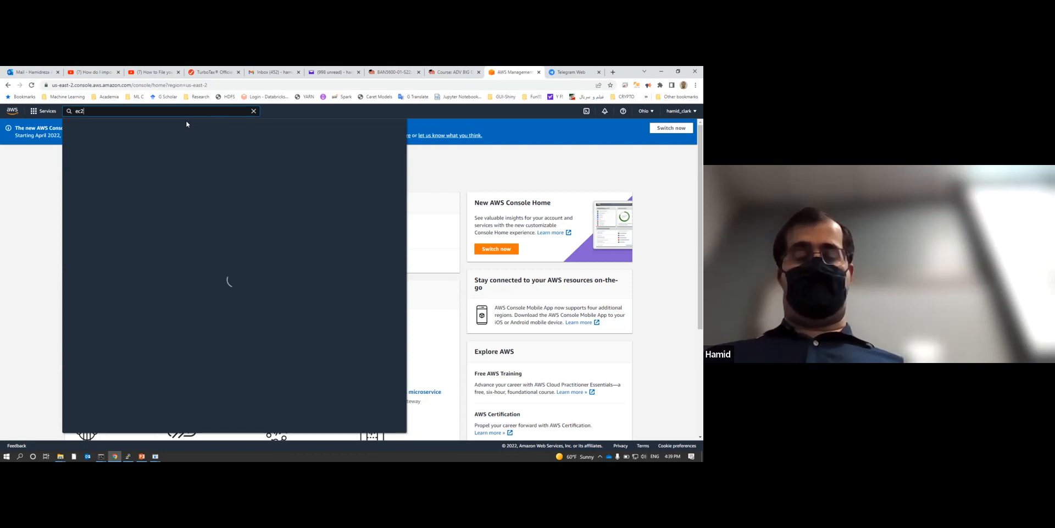
left_click(57, 174)
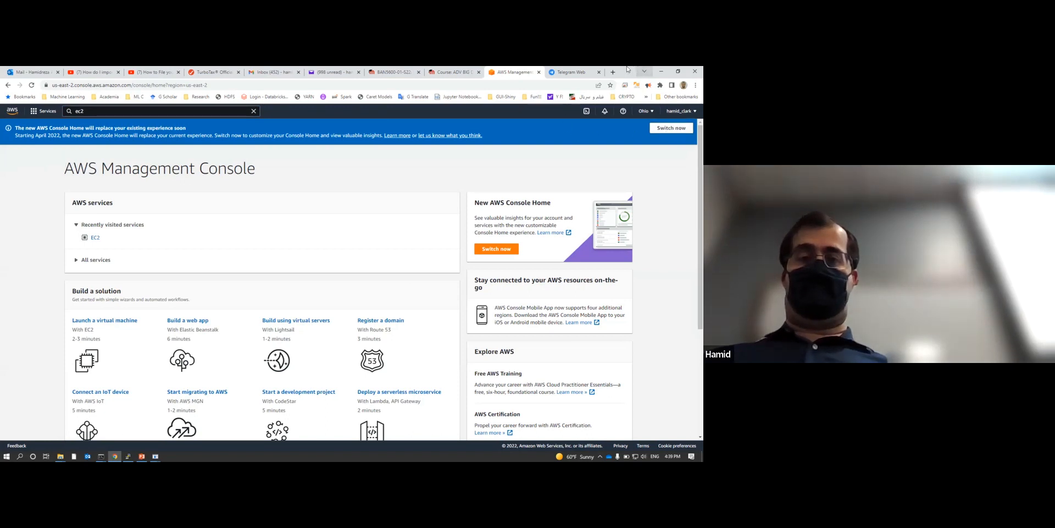
Switch the console to the new AWS Console Home experience and maximize the browser window.
left_click_drag(628, 76, 616, 85)
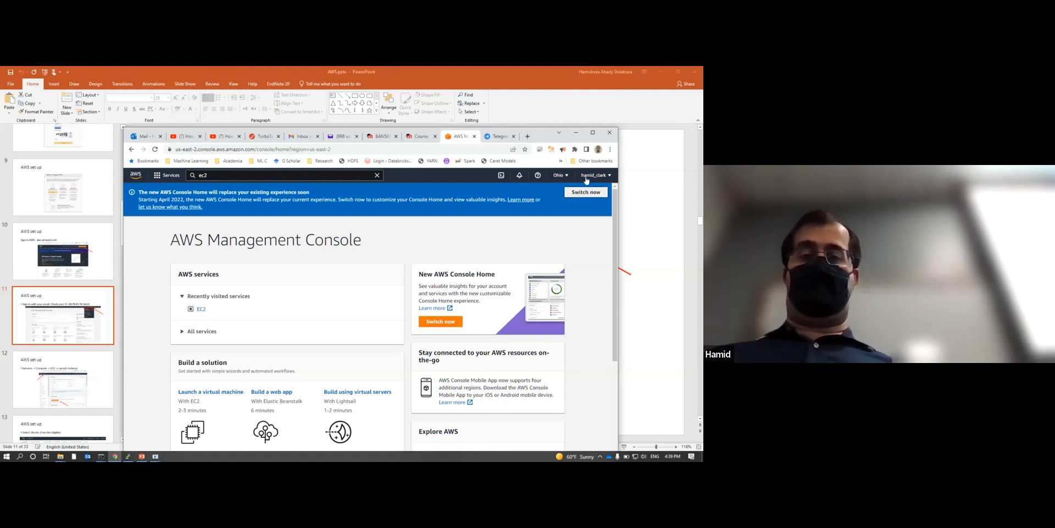
left_click(586, 191)
left_click(592, 132)
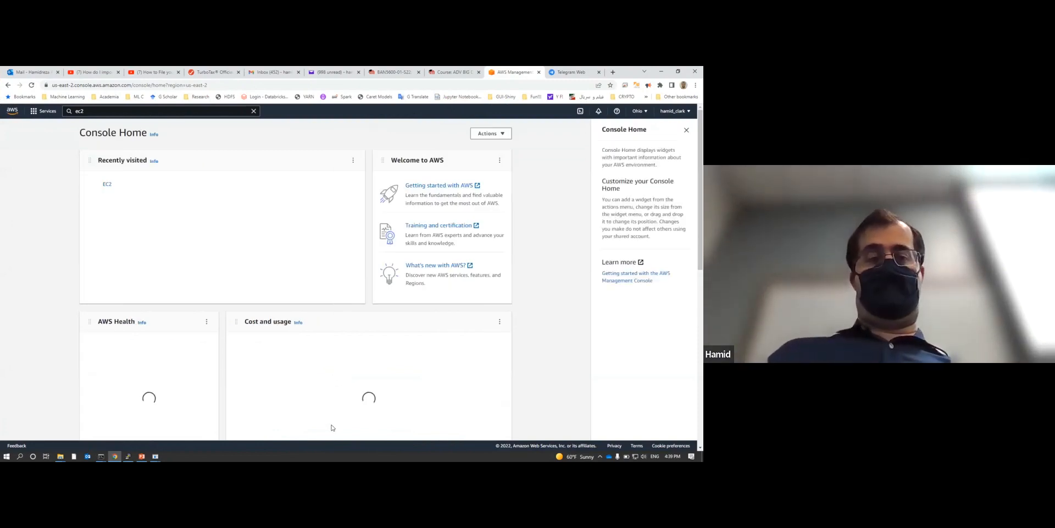
Clear the previous search term, search the AWS services for launch, and dismiss the search results.
left_click(108, 114)
key("BackSpace")
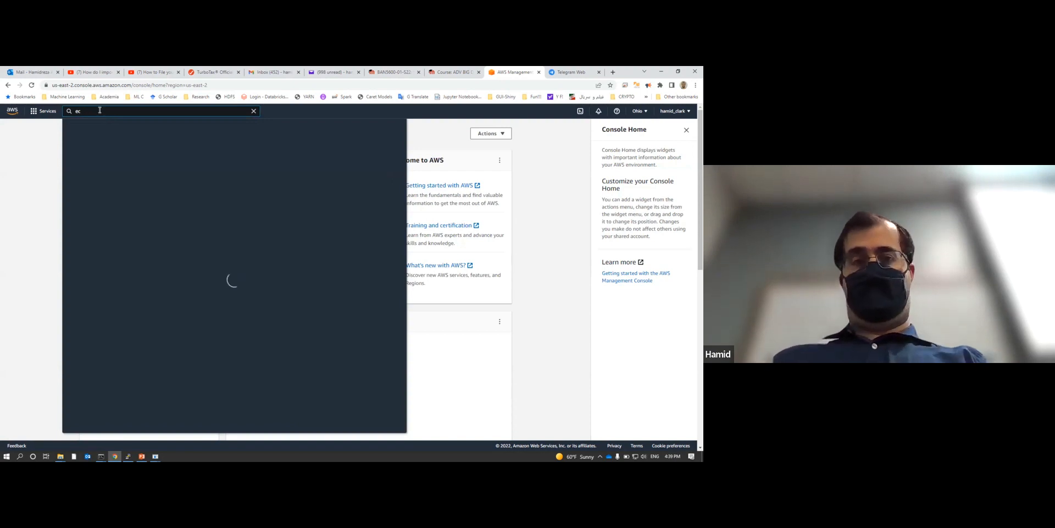
key("Escape")
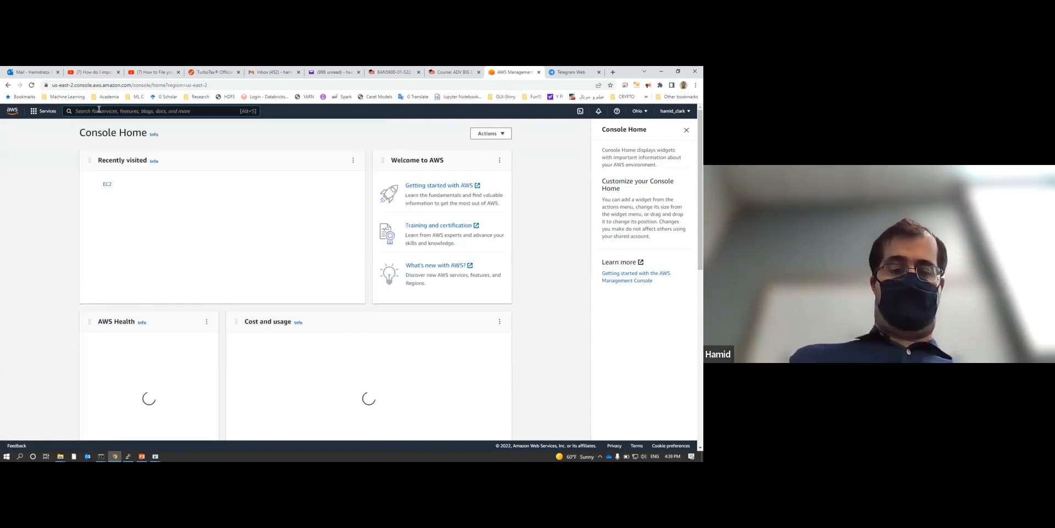
left_click(99, 111)
type("lan")
key("BackSpace")
type("unch")
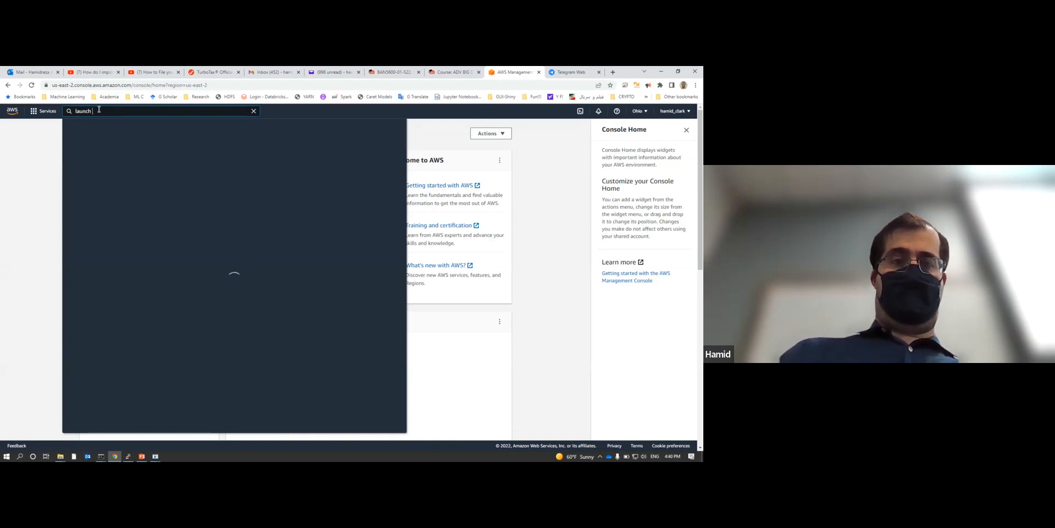
left_click(516, 195)
Browse the full list of AWS service categories and the recently visited services.
left_click(35, 113)
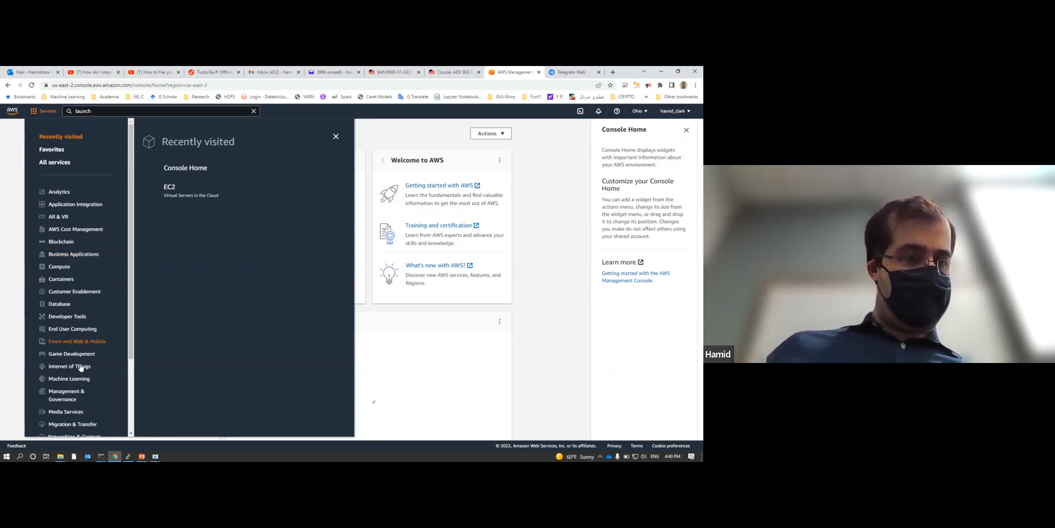
scroll(87, 376, "down", 2)
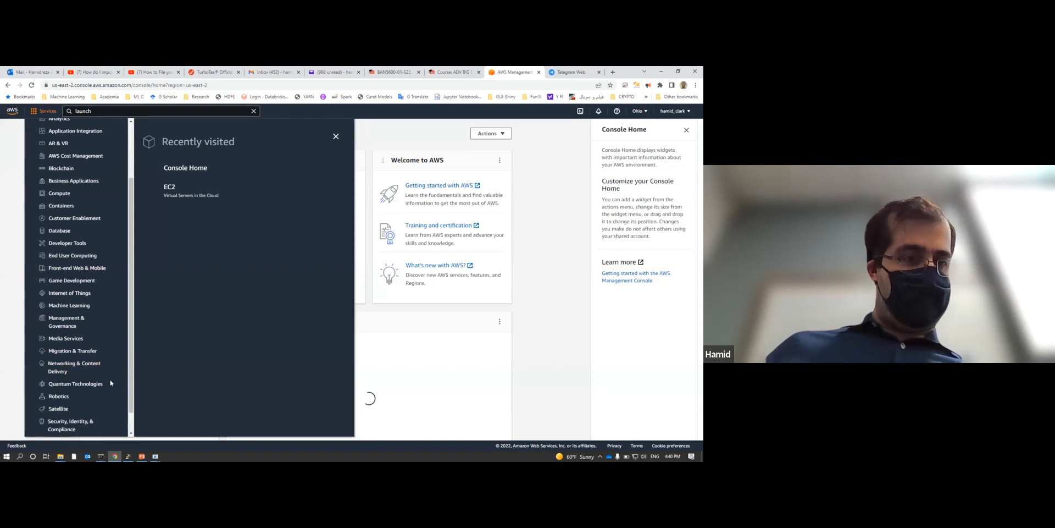
scroll(104, 370, "down", 1)
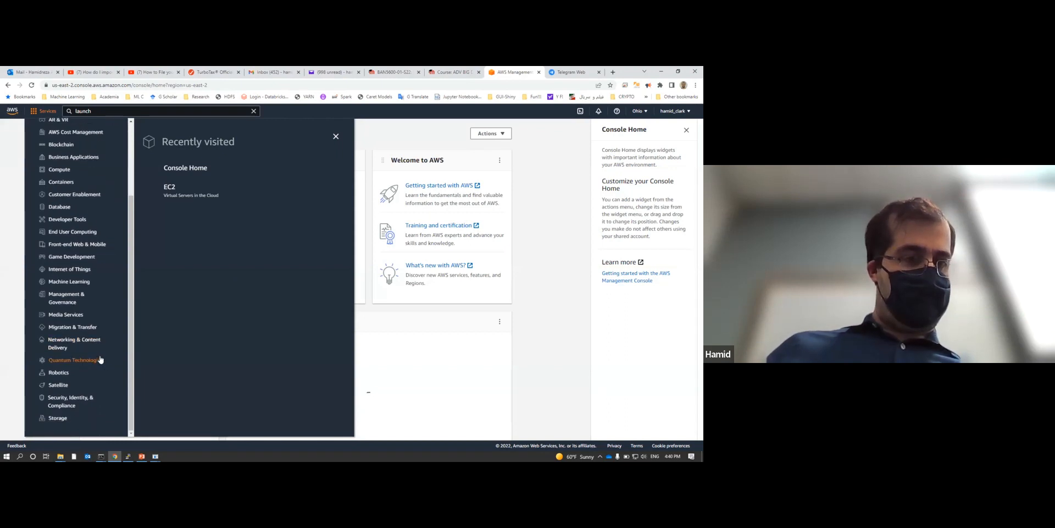
scroll(87, 338, "up", 3)
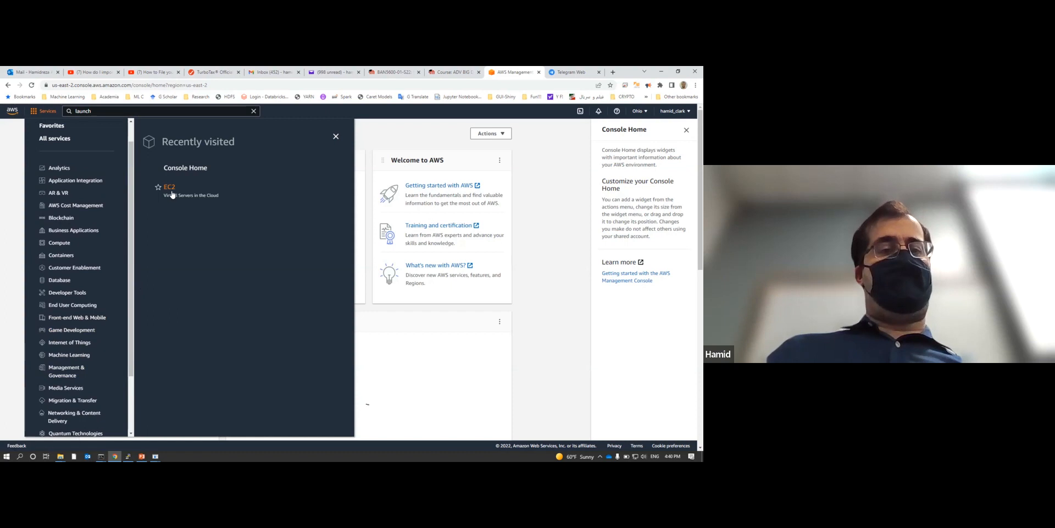
Replace the search term with EC2, search the AWS services, and dismiss the results.
left_click(106, 113)
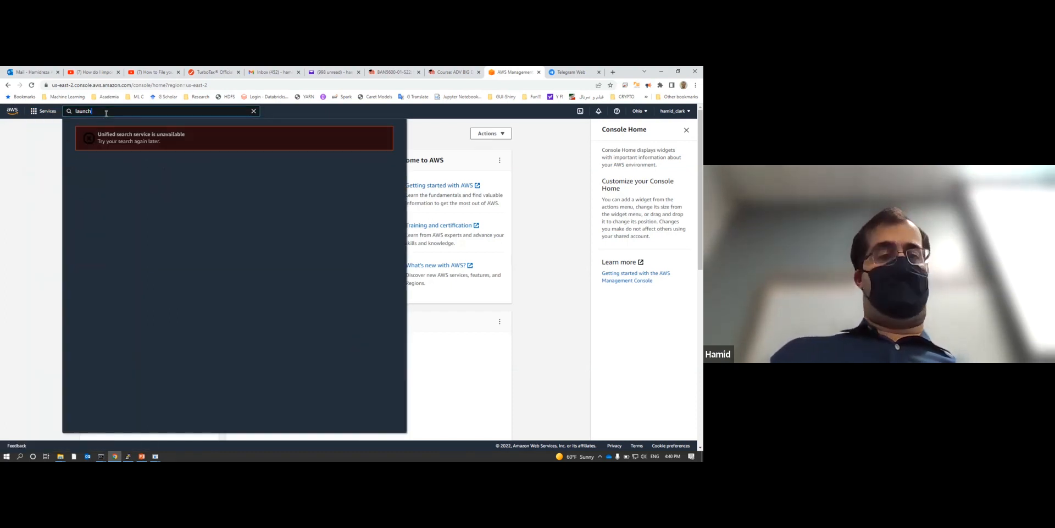
type("E")
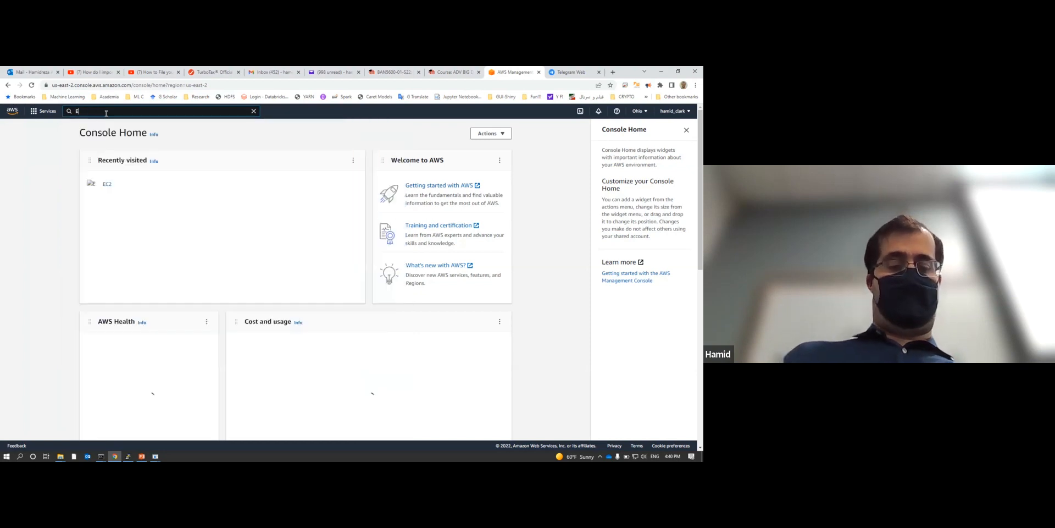
type("C2")
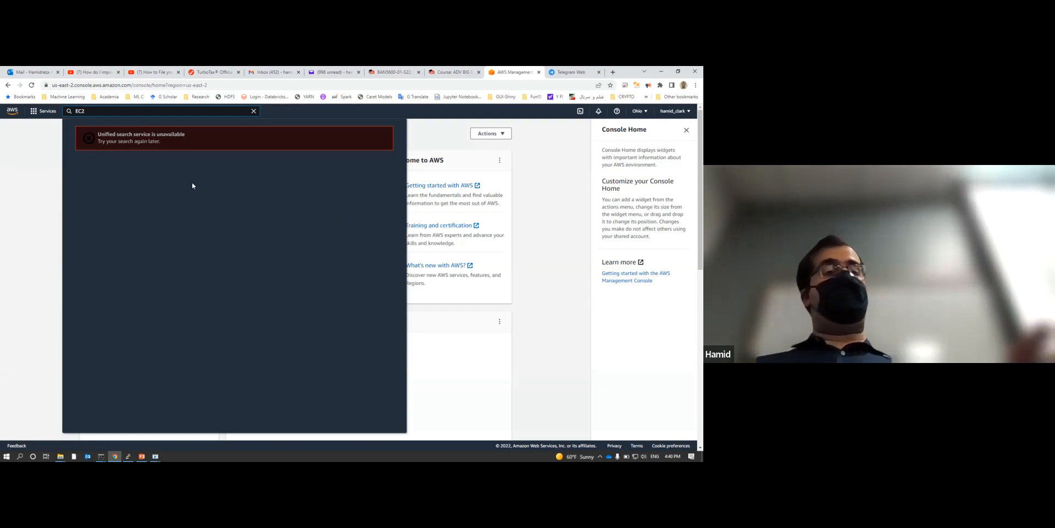
left_click(496, 202)
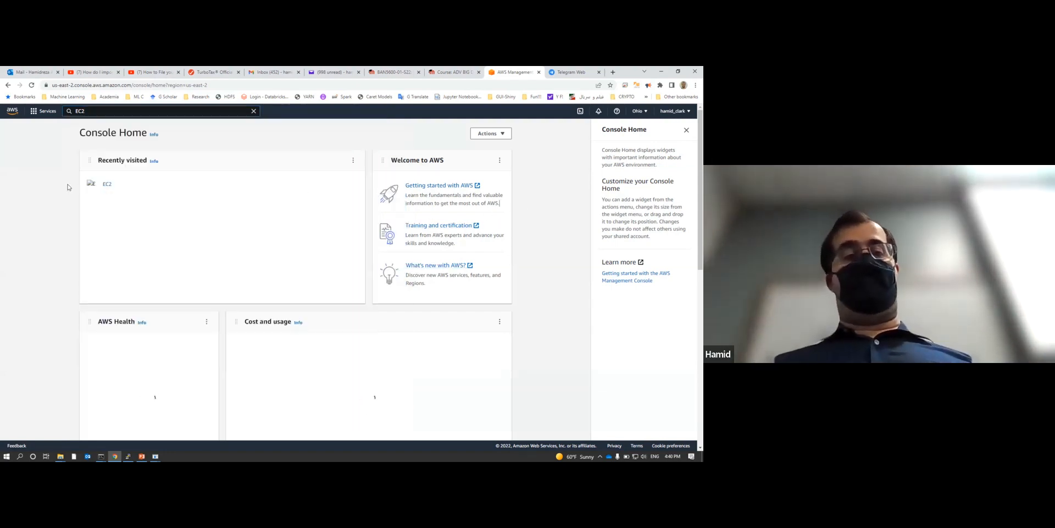
Try to reload the AWS console page, and go back through the browsing history to the blank new tab page.
left_click(32, 85)
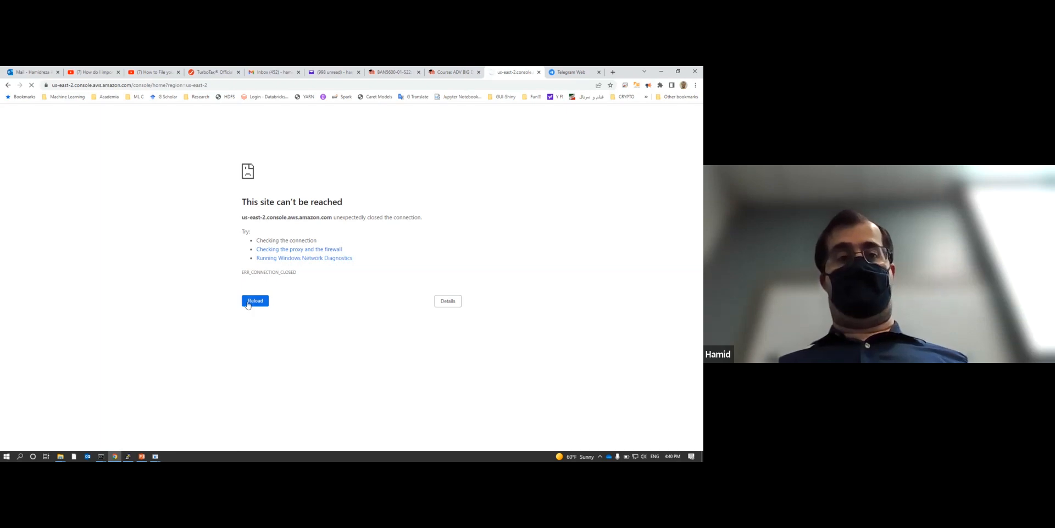
left_click(7, 85)
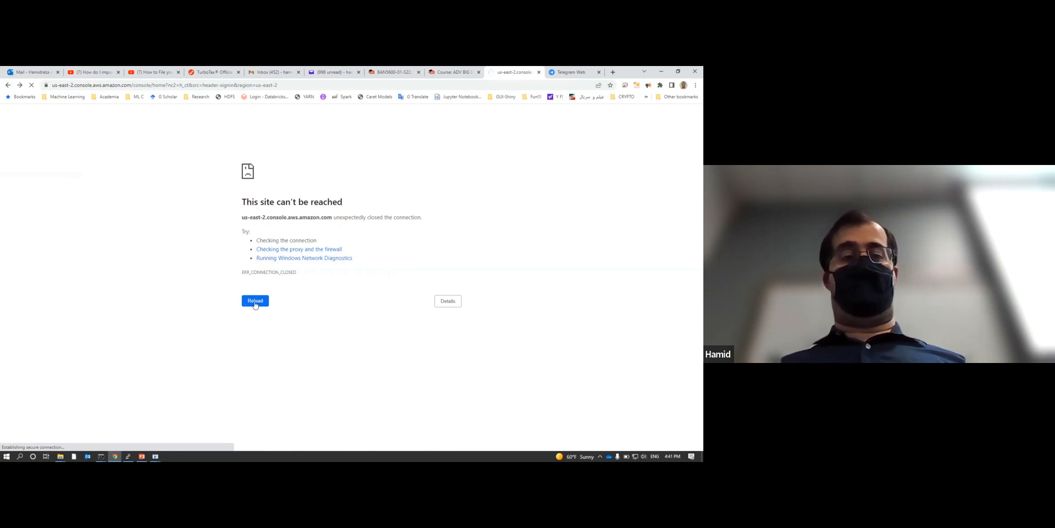
left_click(8, 85)
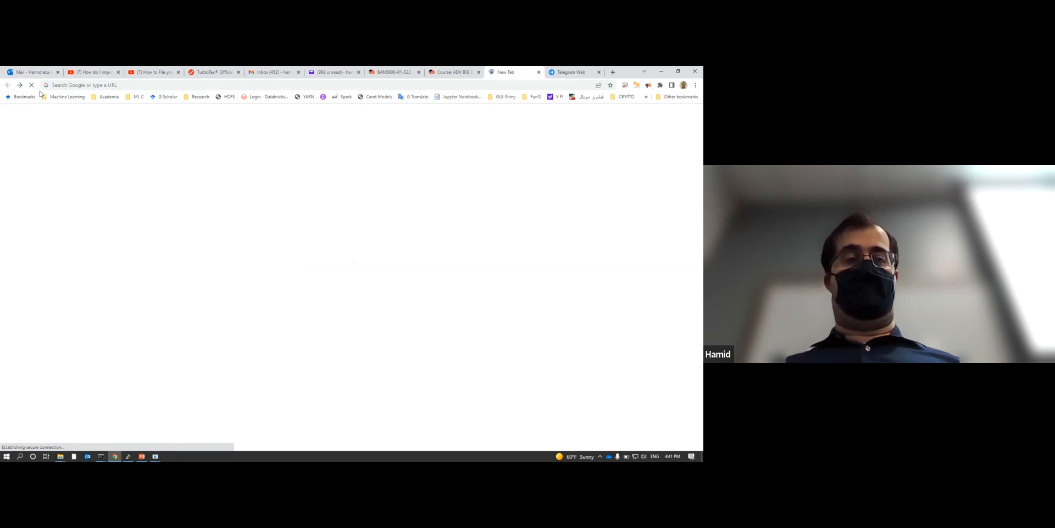
Try to load aws.amazon.com in the current browser tab.
left_click(102, 85)
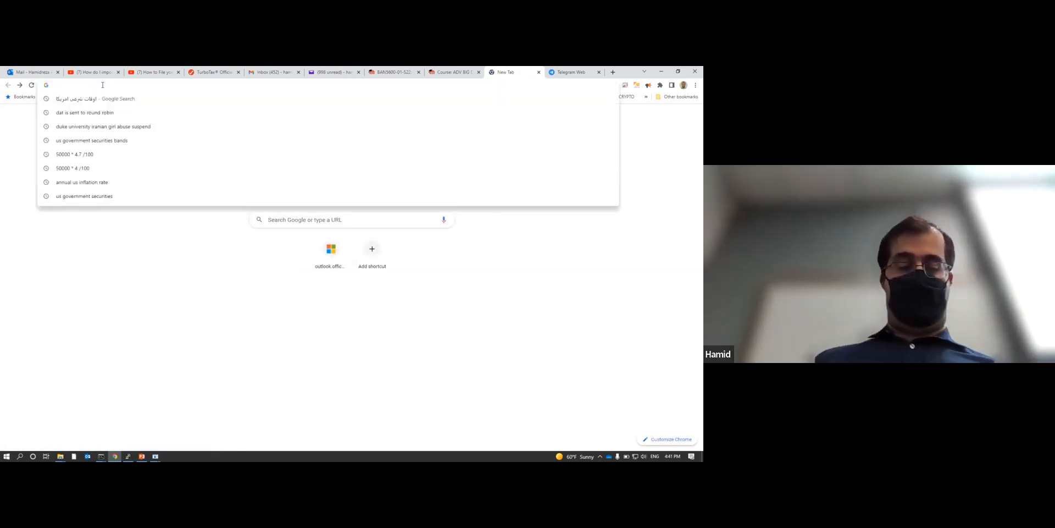
type("aws.amazon.com")
key("Return")
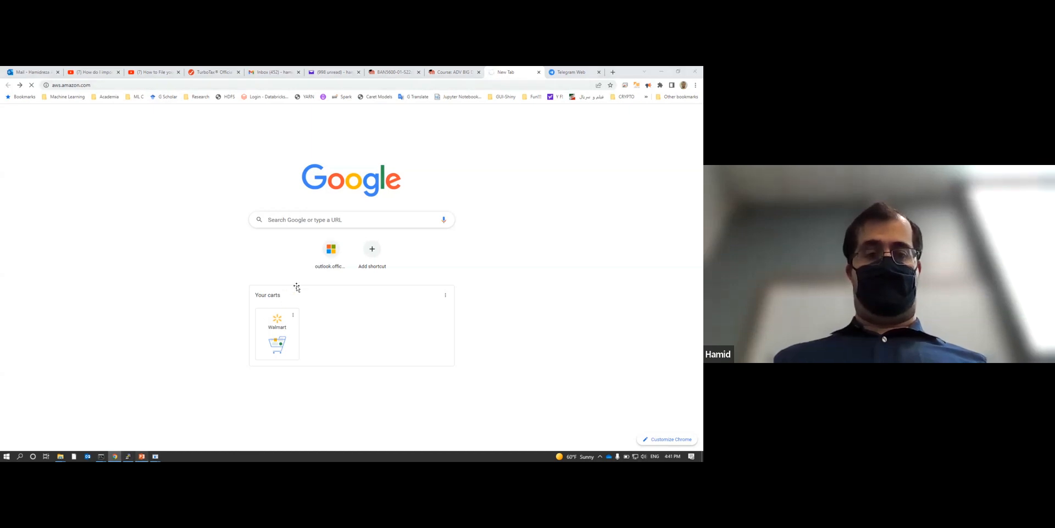
left_click(142, 456)
scroll(96, 305, "up", 10)
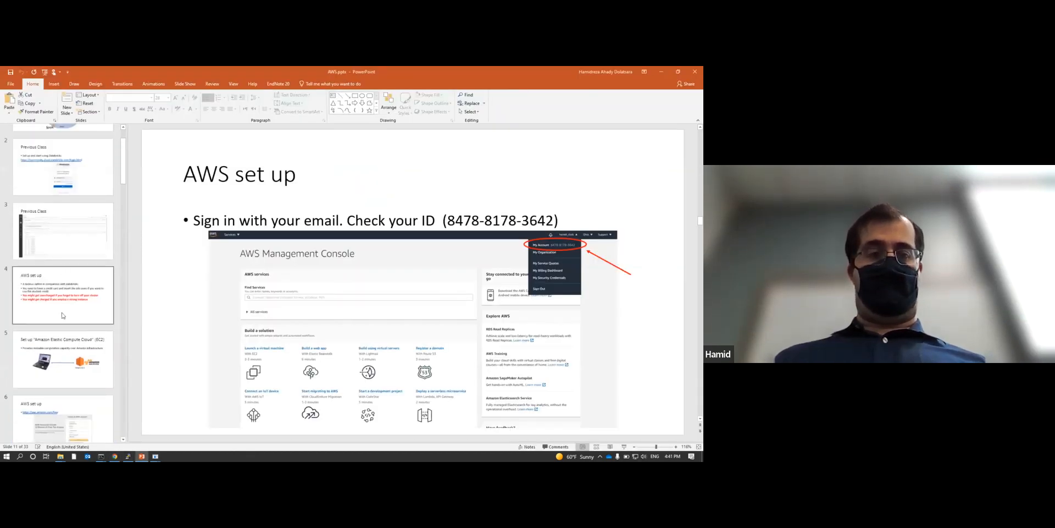
scroll(59, 275, "down", 6)
left_click(56, 285)
triple_click(379, 221)
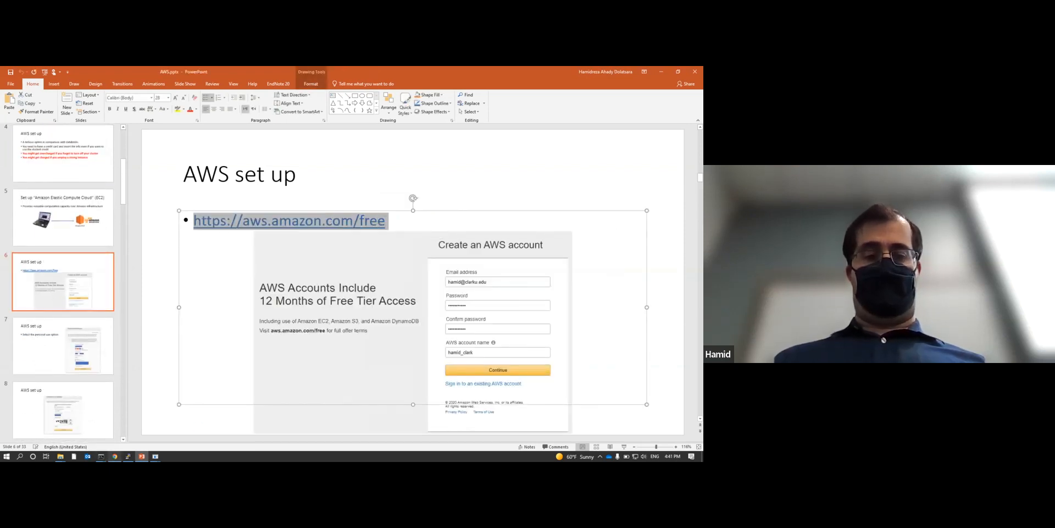
Switch back to Chrome and load aws.amazon.com/free in the current tab.
left_click(115, 456)
left_click(109, 87)
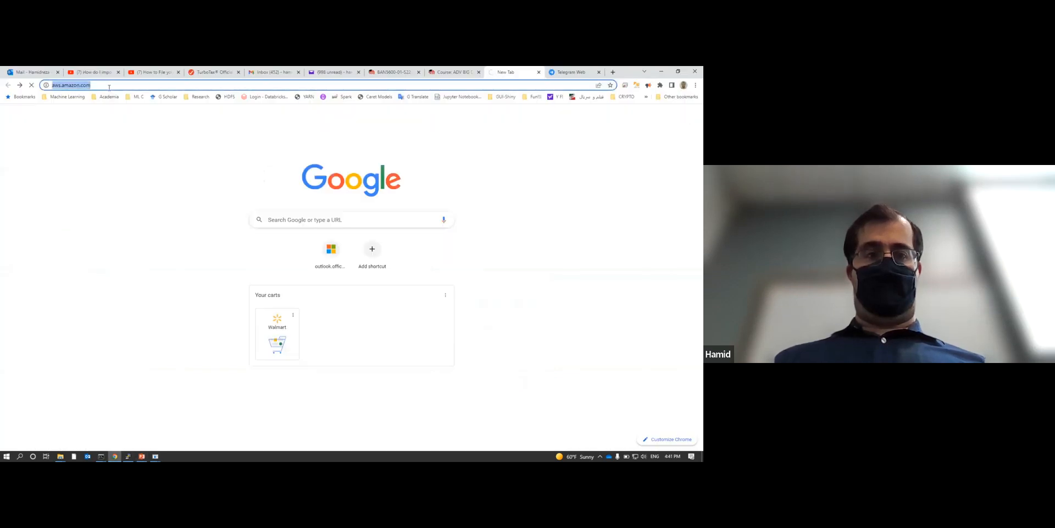
type("/free")
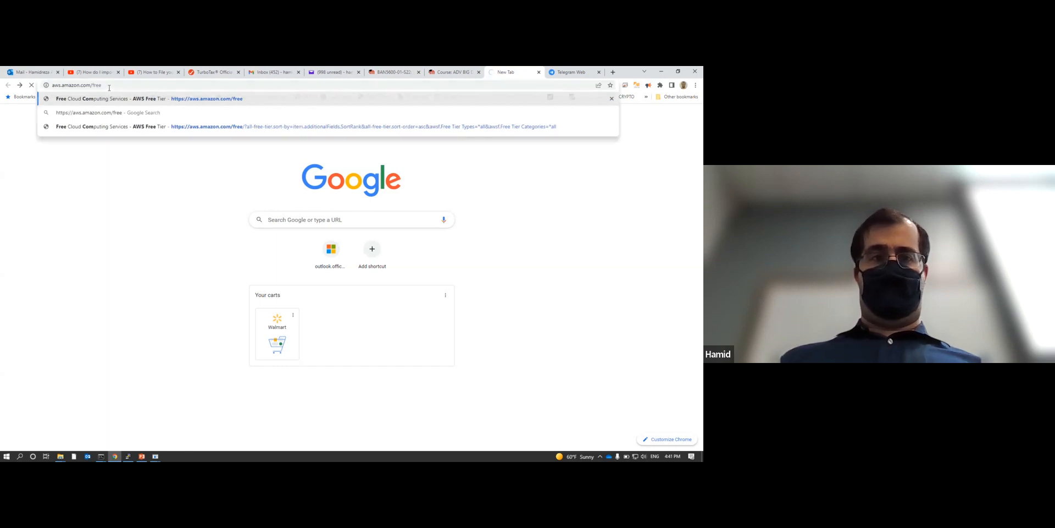
key("Return")
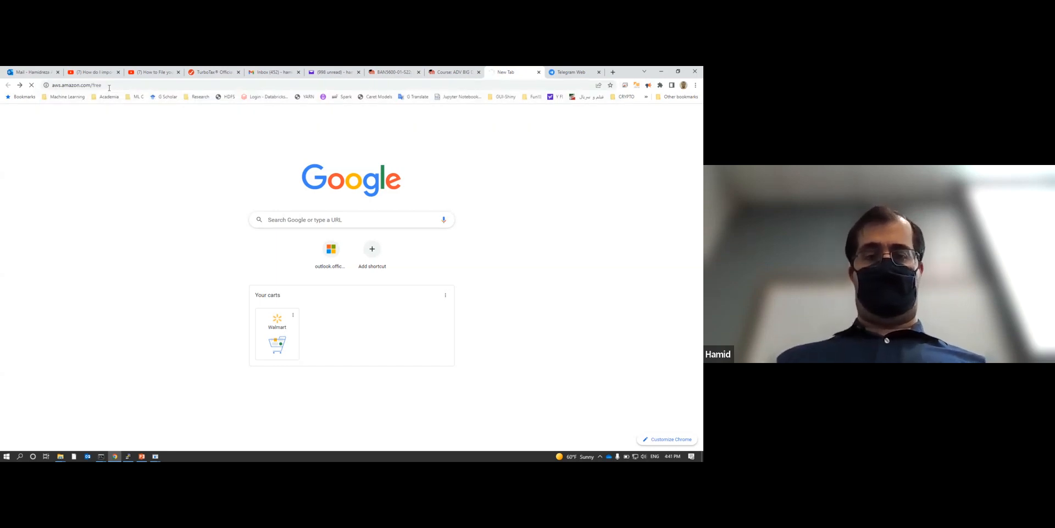
Disconnect the computer from the ClarkWiFi wireless network and close the network settings window.
left_click(636, 456)
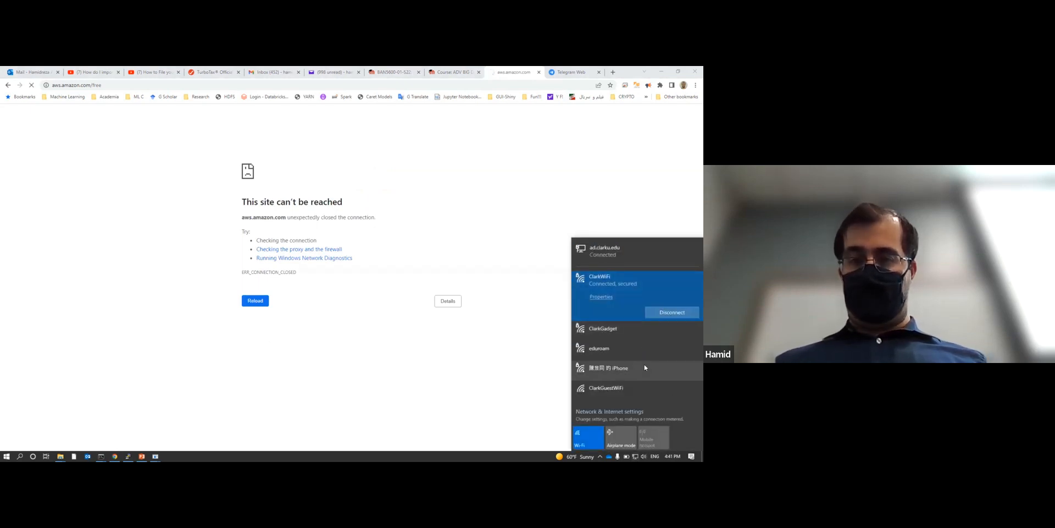
left_click(675, 316)
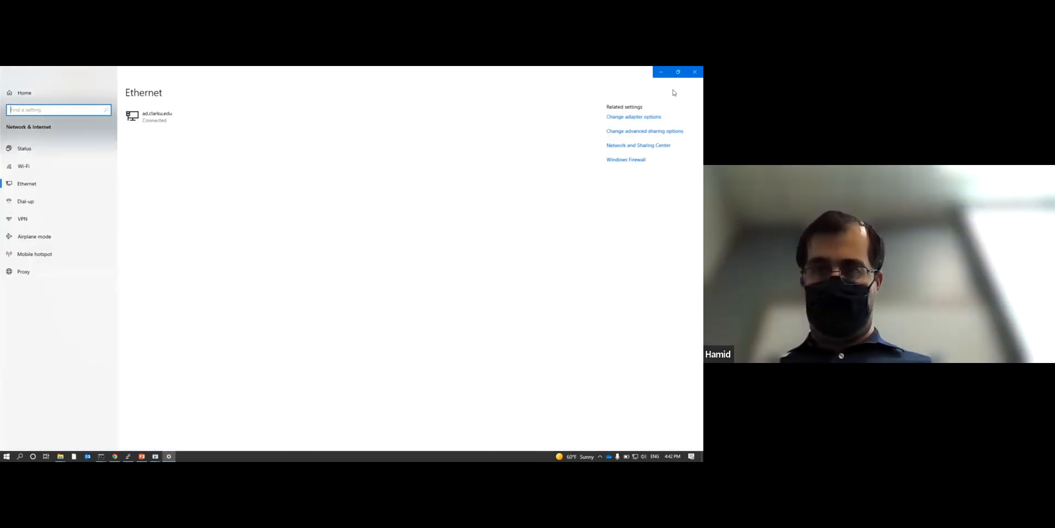
left_click(694, 71)
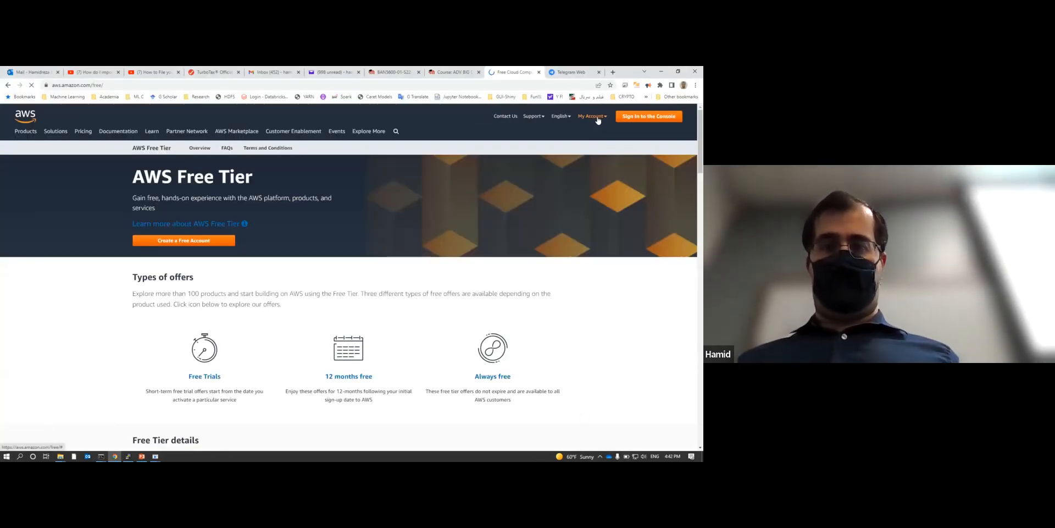
Open the AWS Management Console from the account options of the AWS Free Tier page.
left_click(598, 119)
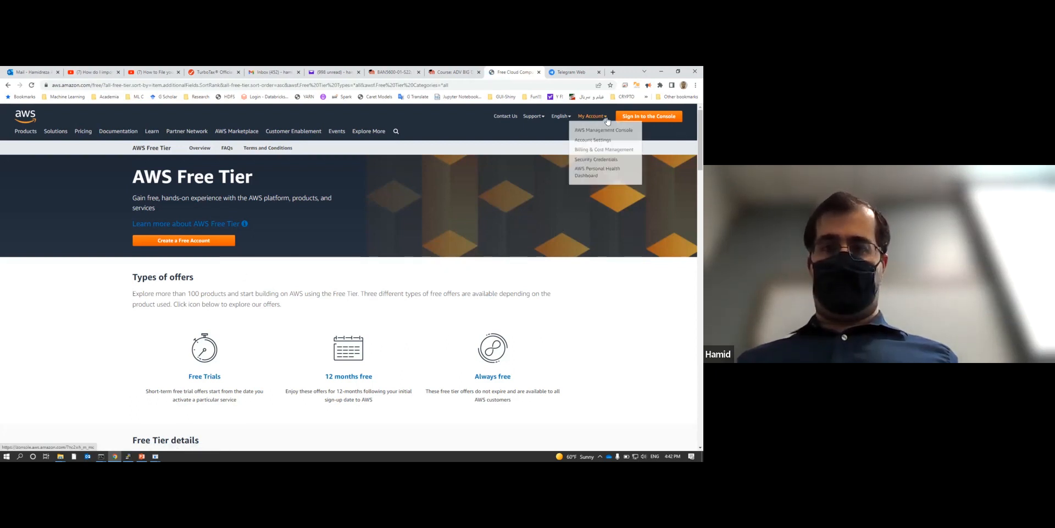
left_click(594, 133)
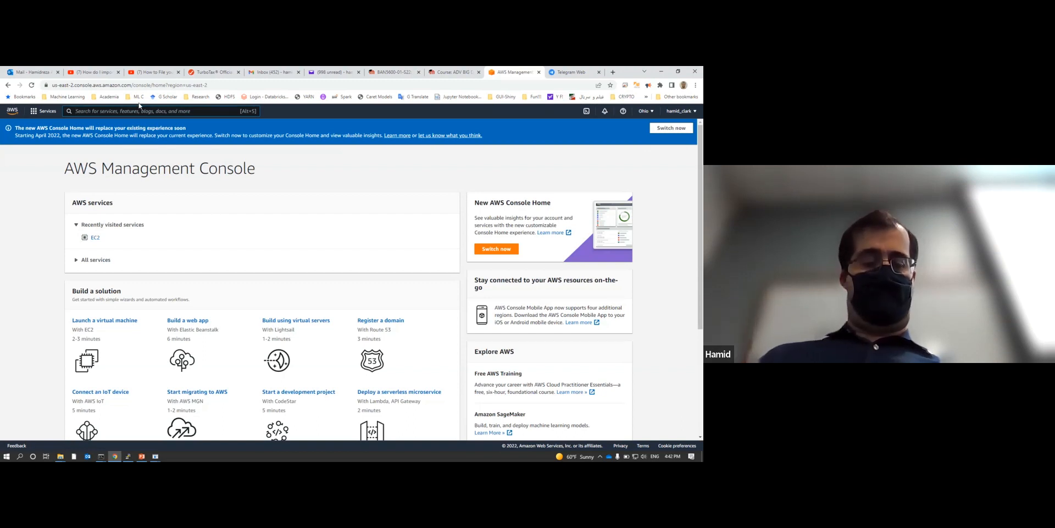
Search the AWS services for EC2, open the EC2 service and dismiss the welcome message.
type("EC2")
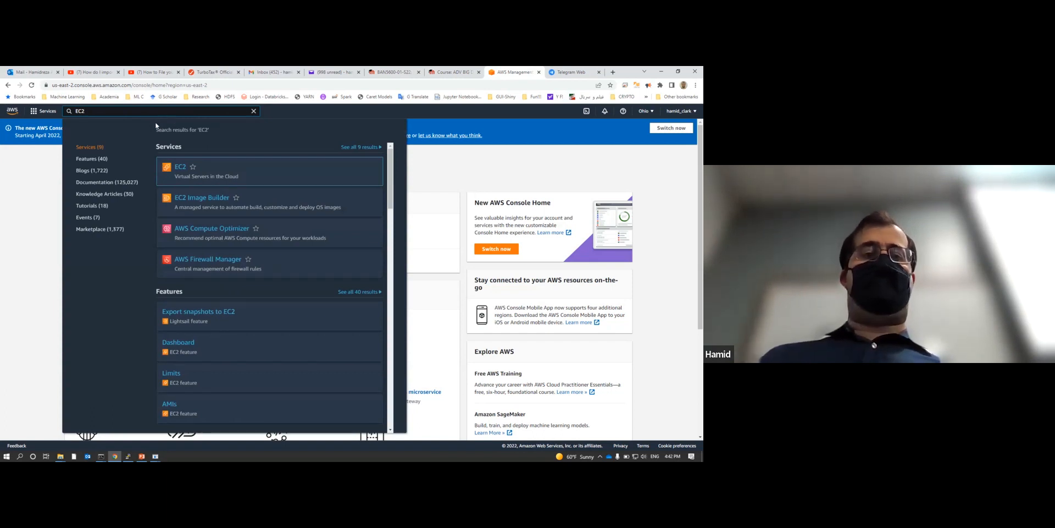
left_click(181, 170)
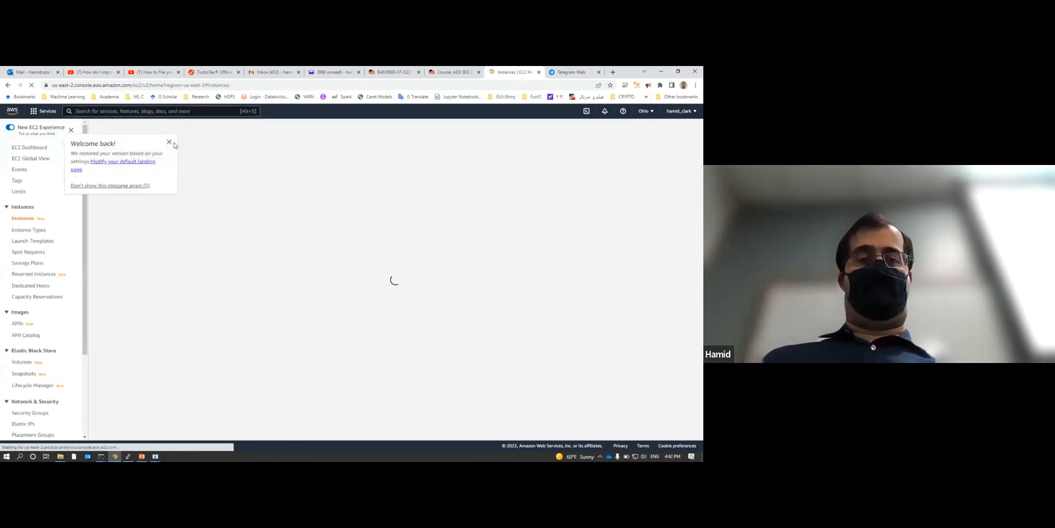
left_click(170, 142)
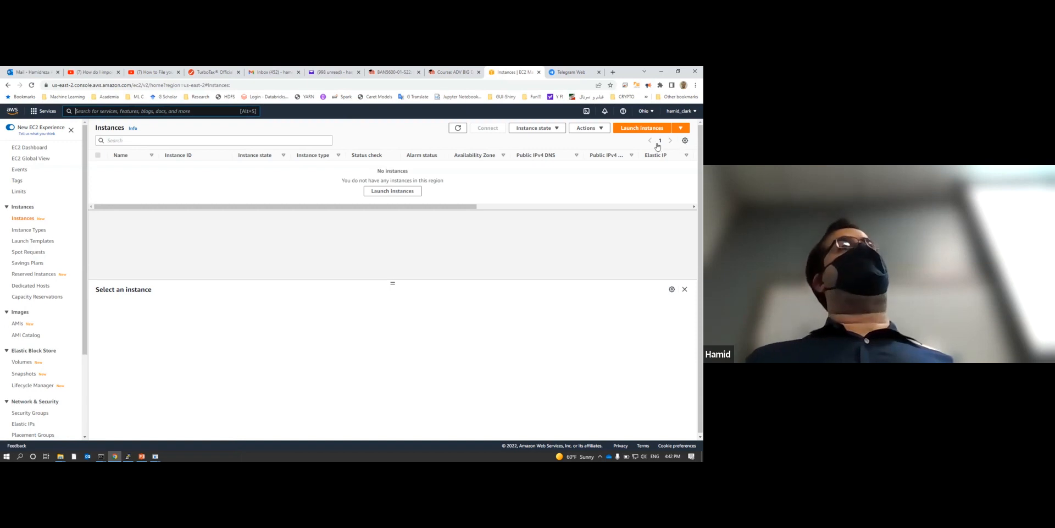
Start launching a new EC2 instance and browse the Amazon Machine Images as far as the Ubuntu and Windows Server entries.
left_click(642, 128)
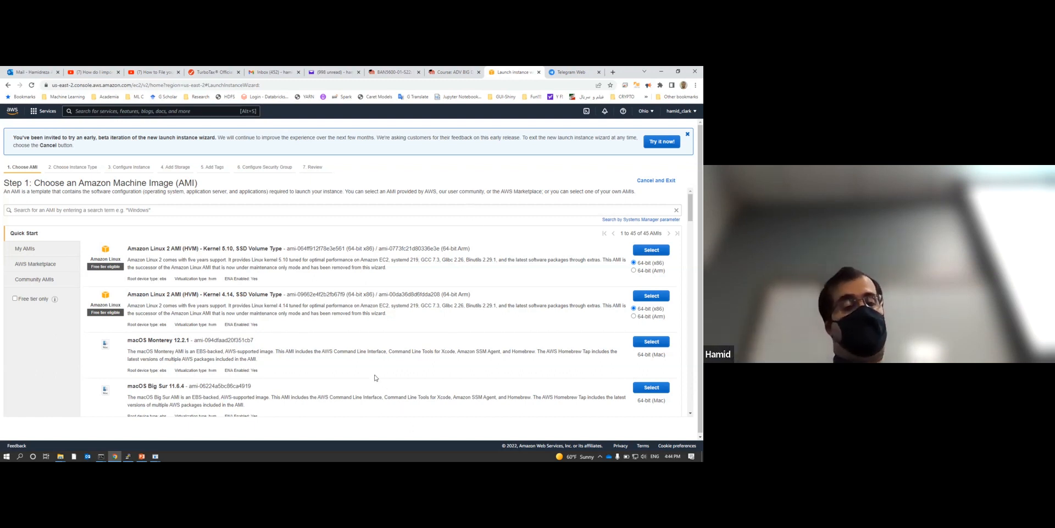
scroll(380, 385, "down", 5)
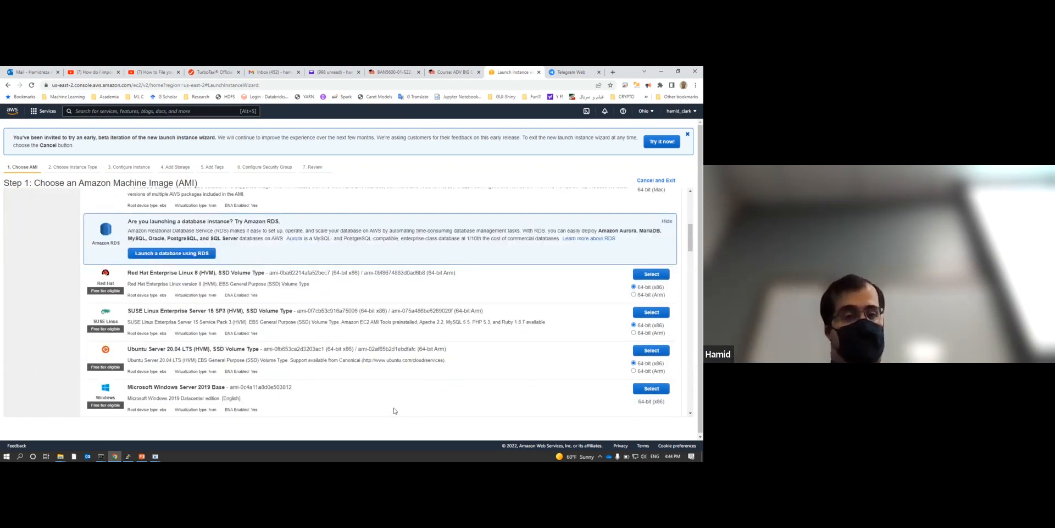
scroll(377, 355, "down", 3)
scroll(375, 357, "up", 2)
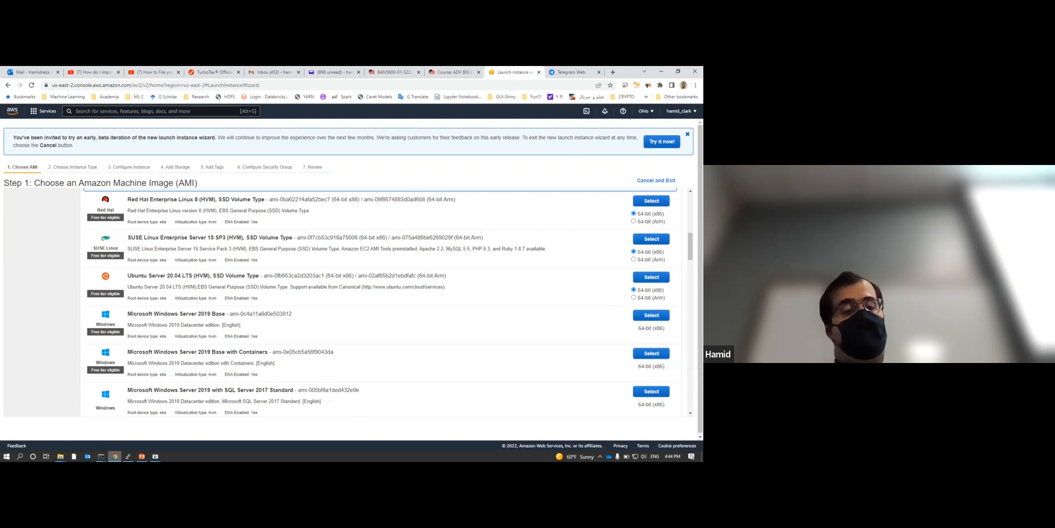
Switch to the AWS presentation in PowerPoint and go through the AWS set up slides from slide 7 to slide 16.
mouse_move(142, 456)
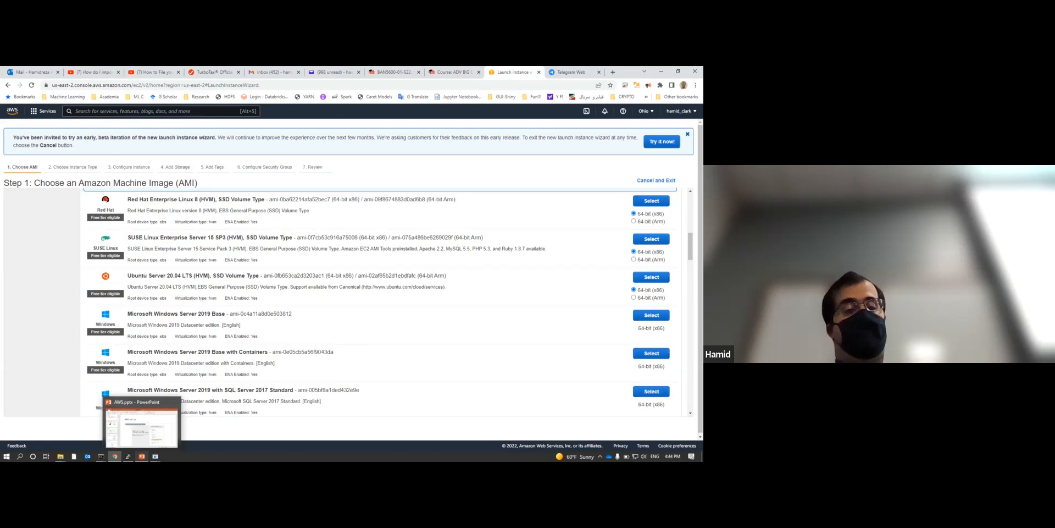
left_click(141, 456)
left_click(51, 351)
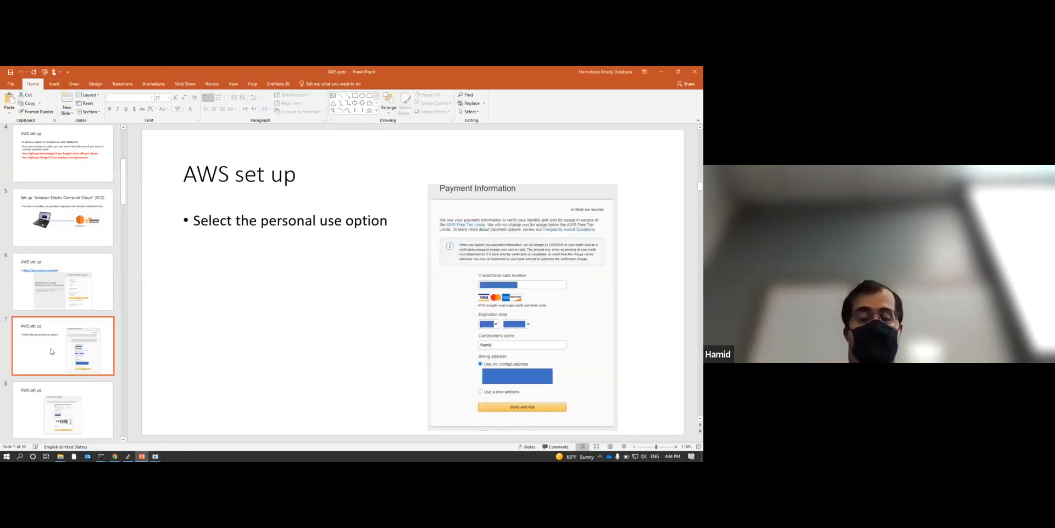
key("Down")
key("Down")
key("Down")
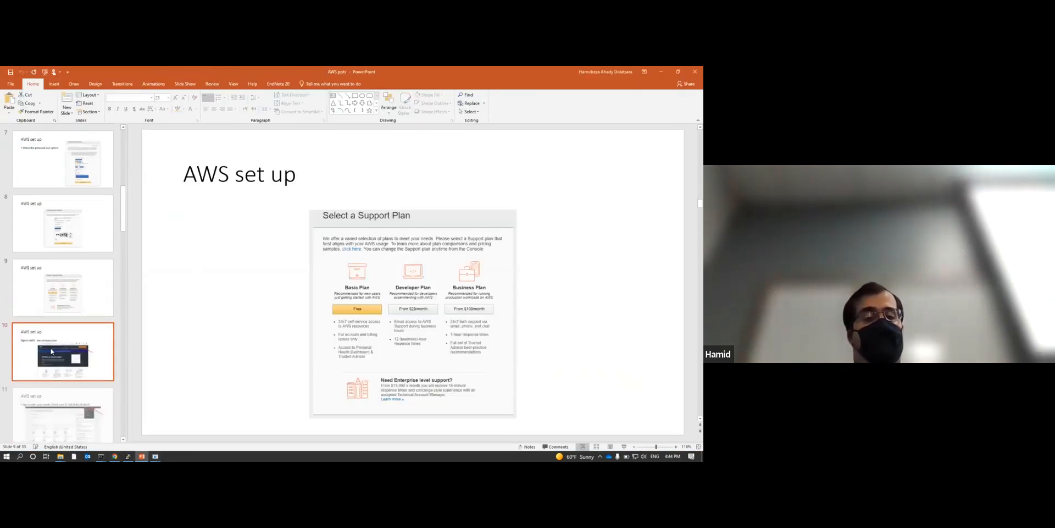
key("Down")
key("Down")
key("Down")
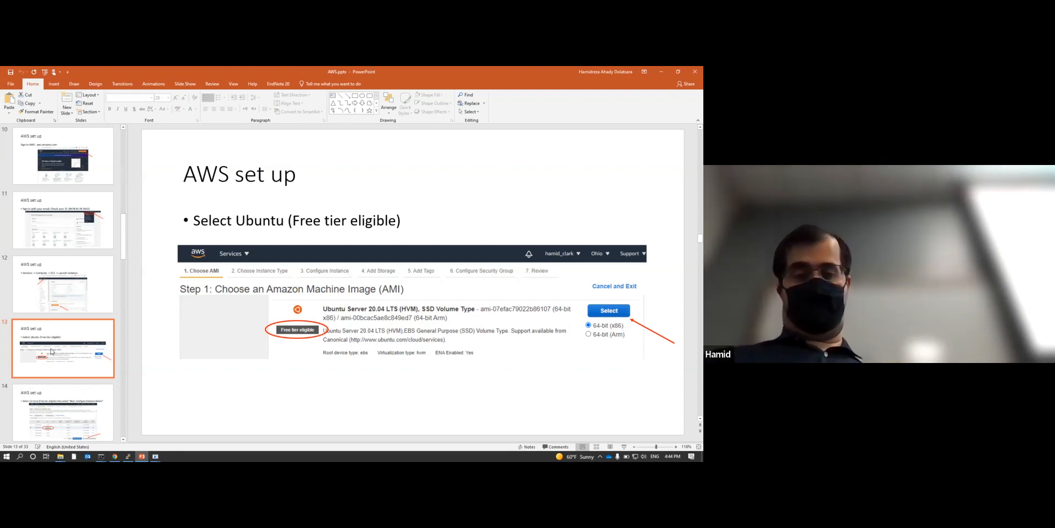
key("Down")
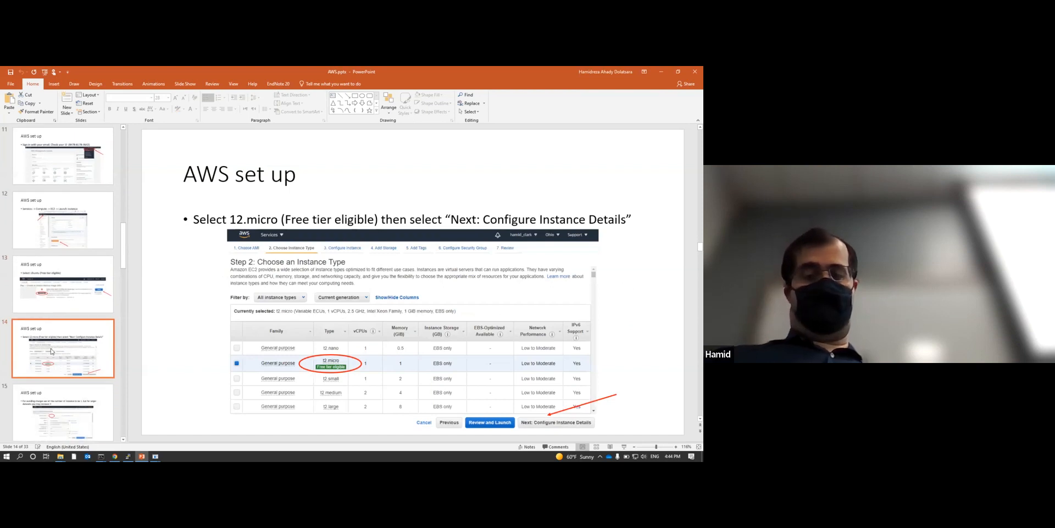
key("Down")
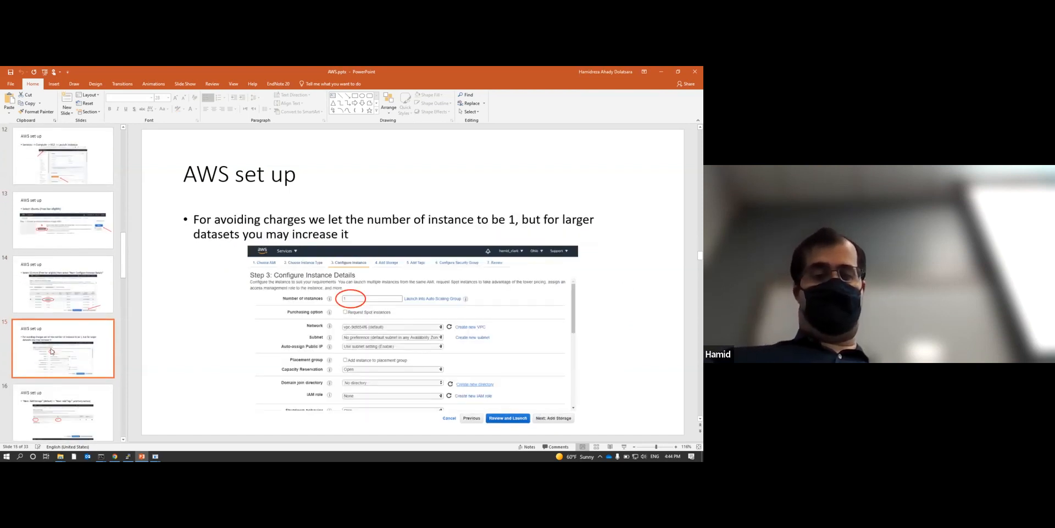
key("Down")
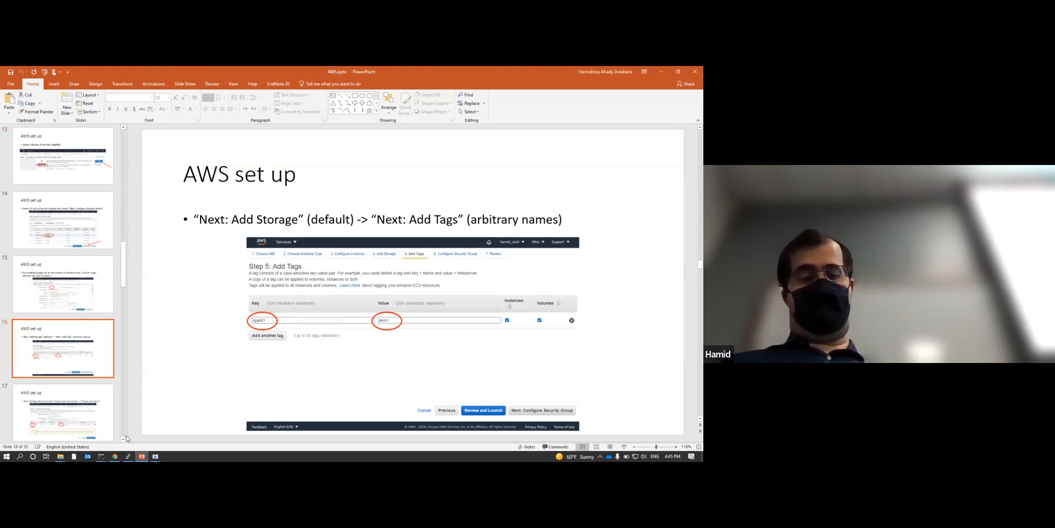
Switch back to Chrome, choose the 64-bit (x86) Ubuntu Server 20.04 LTS image and proceed to the instance details with the t2.micro type.
left_click(114, 456)
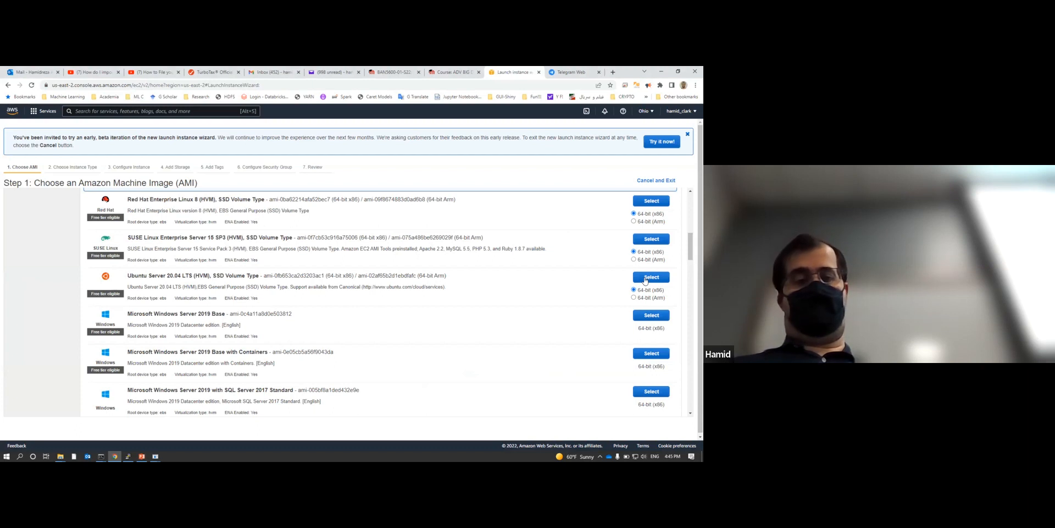
left_click(649, 277)
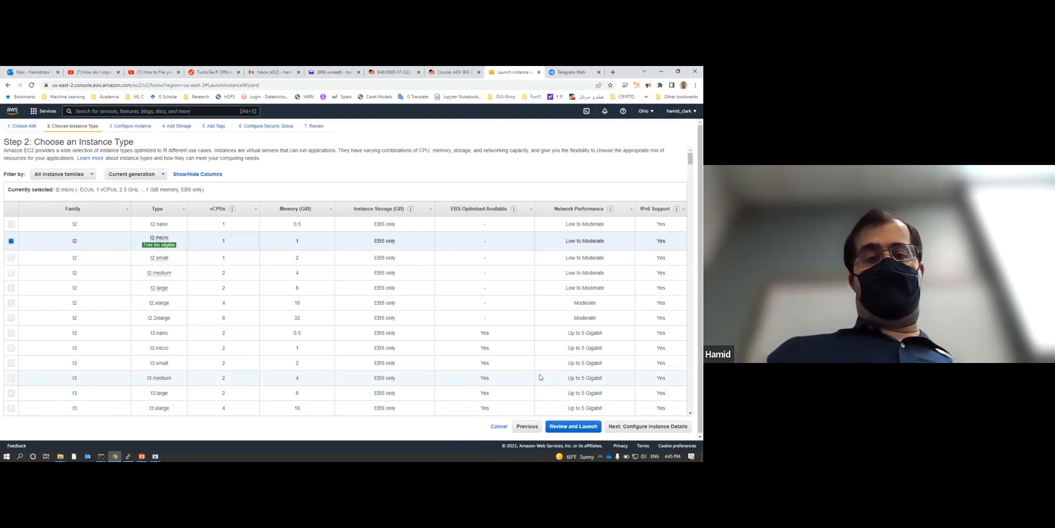
left_click(649, 426)
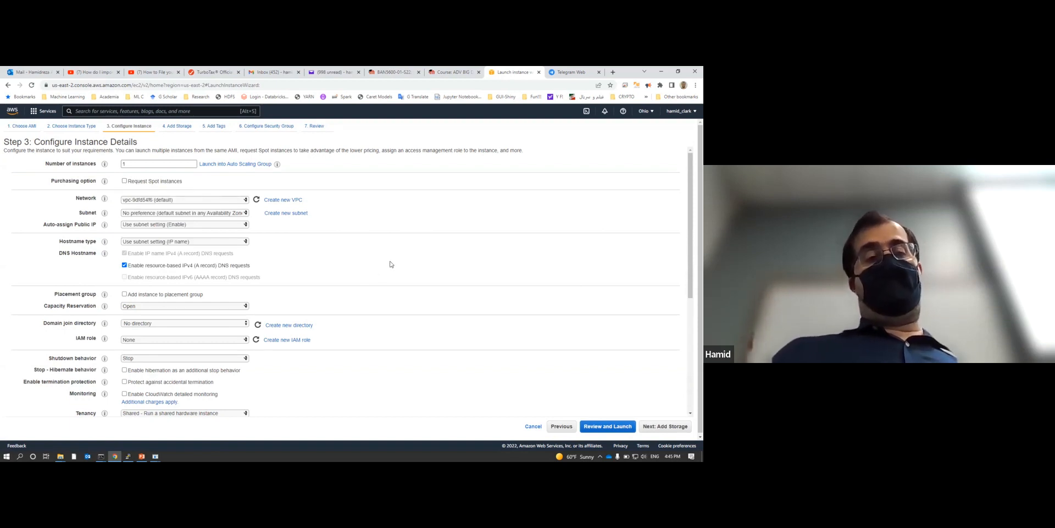
Look through the instance details, keep the default details and storage settings, and proceed to the Add Tags stage.
scroll(218, 270, "down", 5)
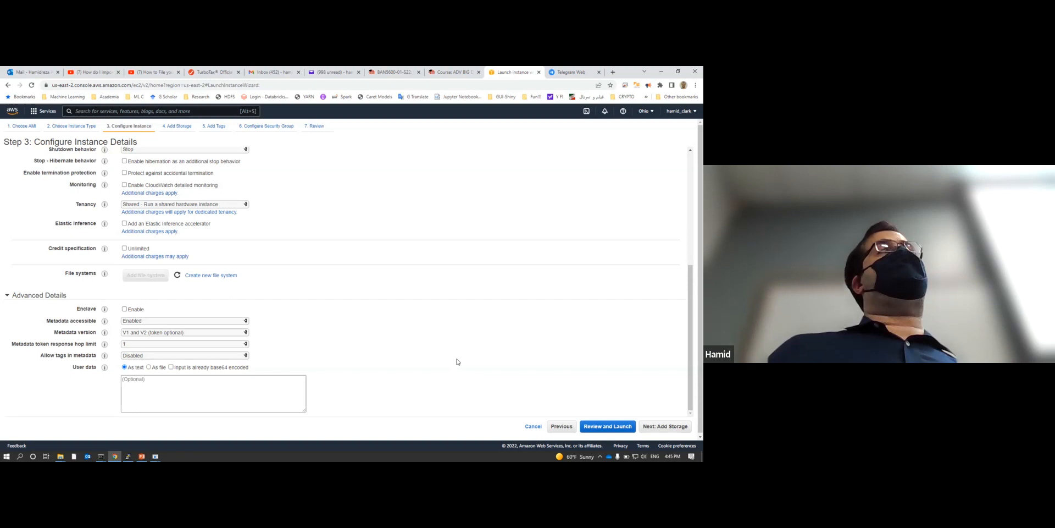
scroll(457, 362, "up", 2)
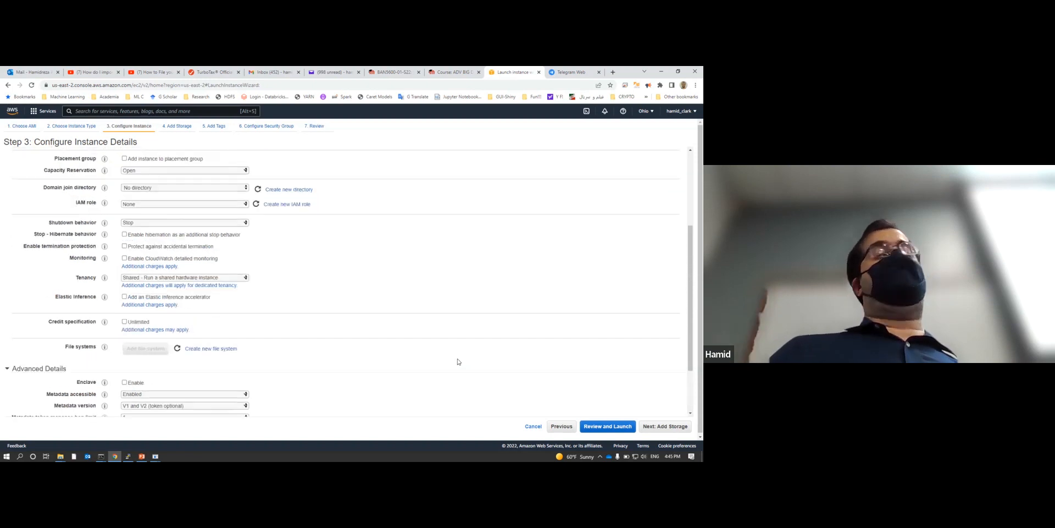
left_click(665, 427)
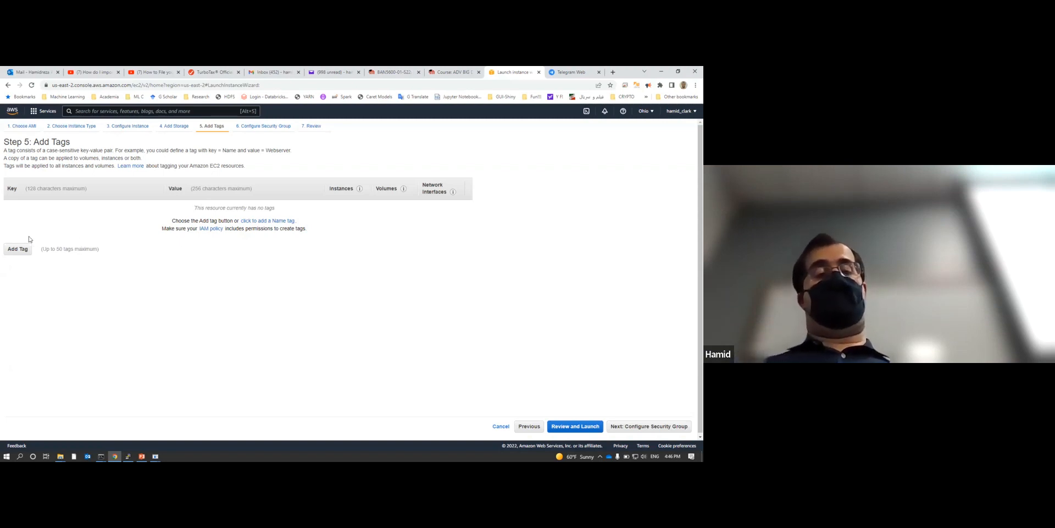
Add a tag to the instance with the key sparkkey2022 and the value spark2022.
left_click(17, 249)
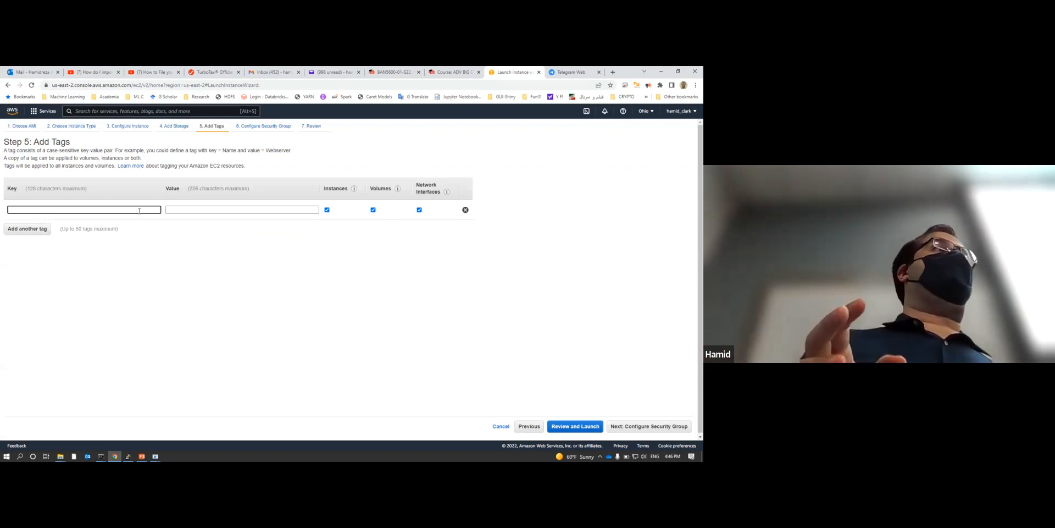
type("sparkkey")
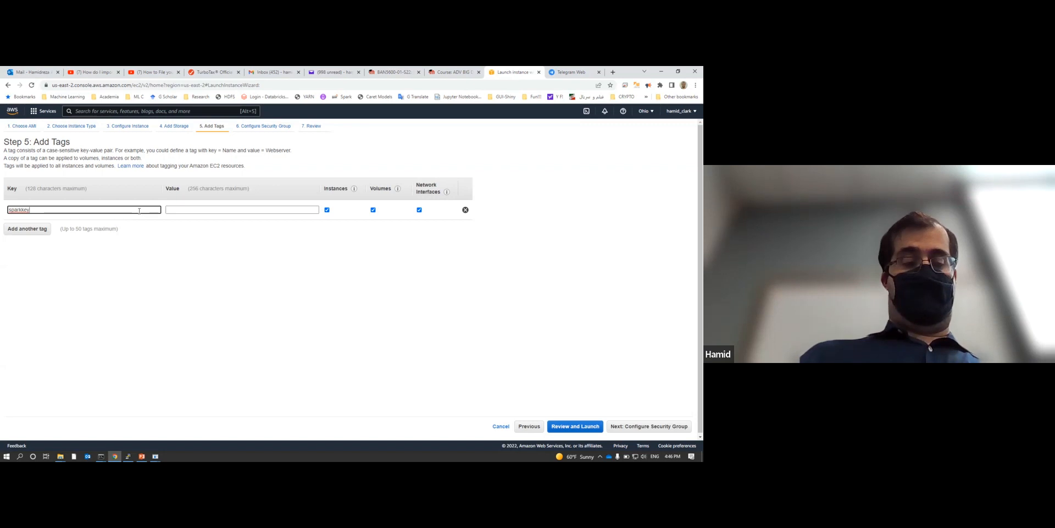
type("2022")
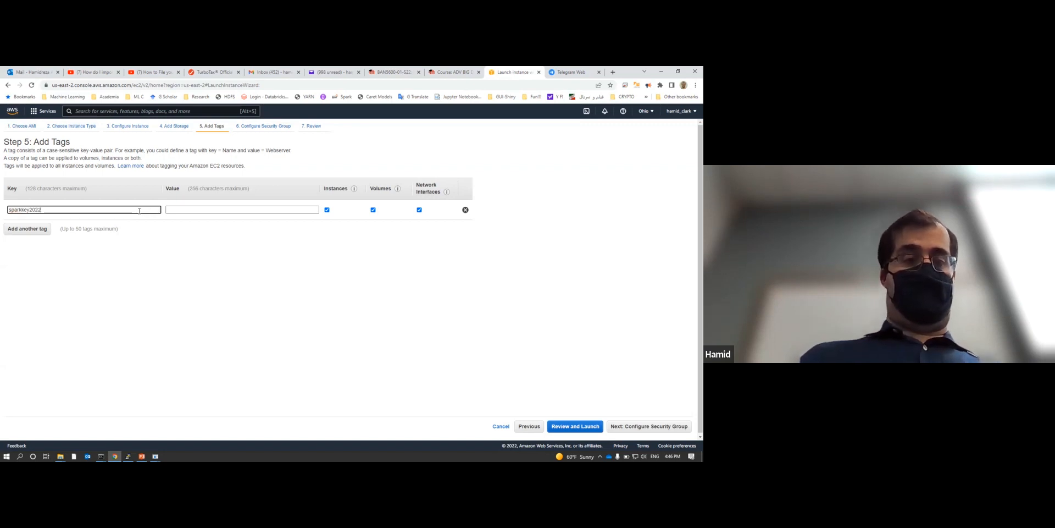
left_click(244, 209)
type("spark")
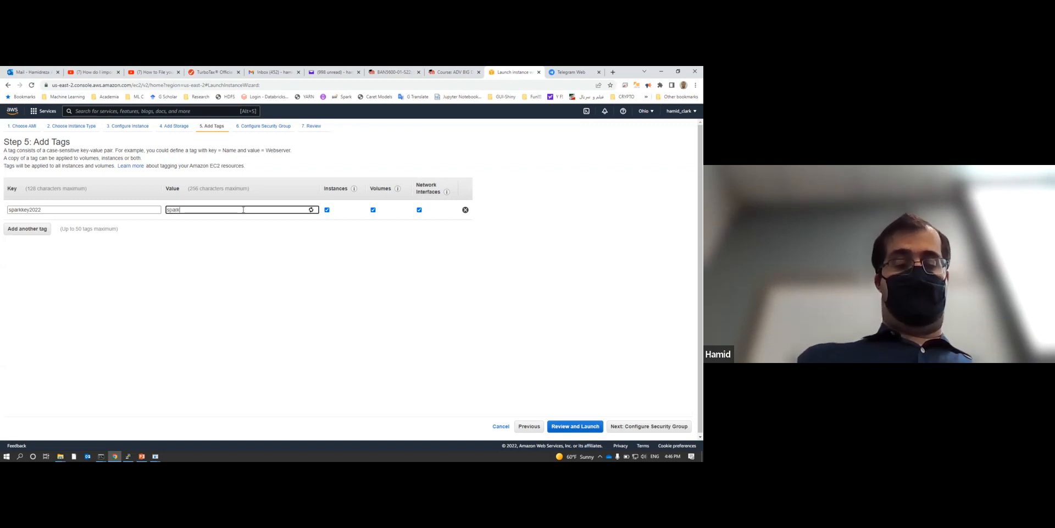
type("2022")
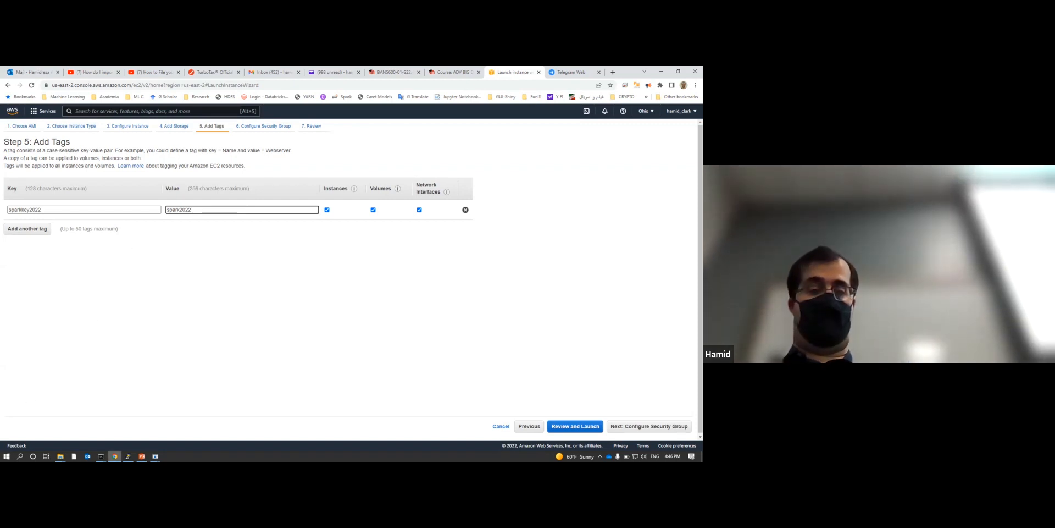
Check slides 17 and 18 of the PowerPoint presentation for the security group and key pair instructions, and return to Chrome.
left_click(142, 456)
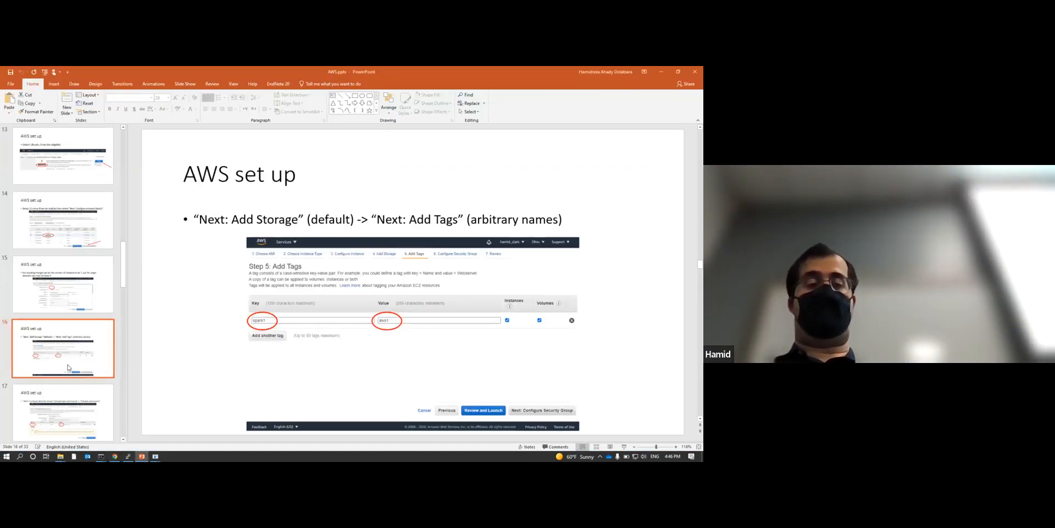
key("Down")
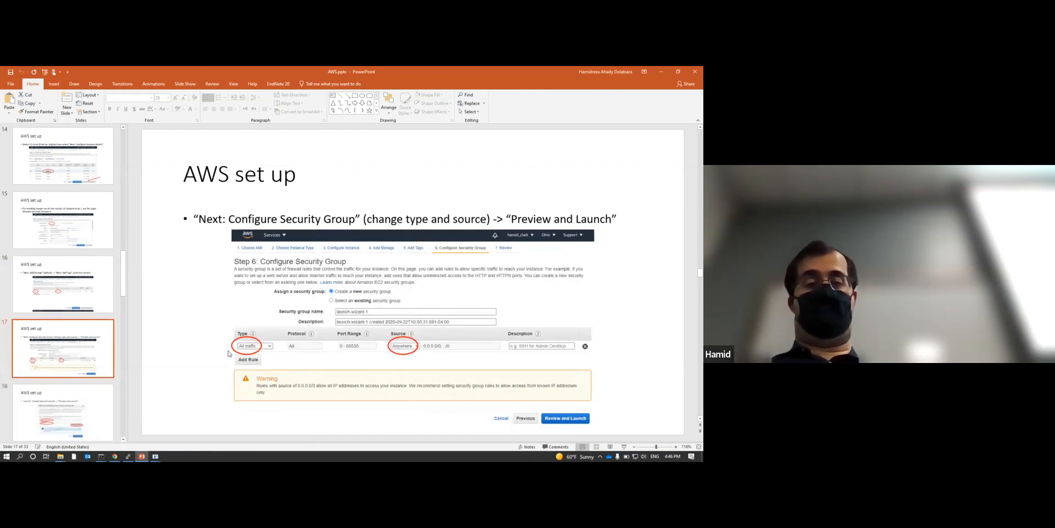
key("Down")
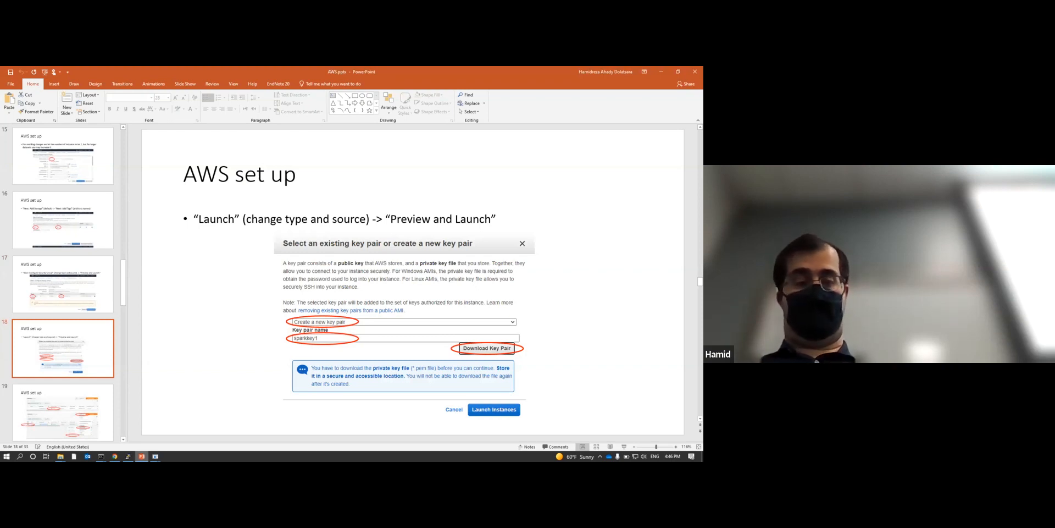
left_click(114, 456)
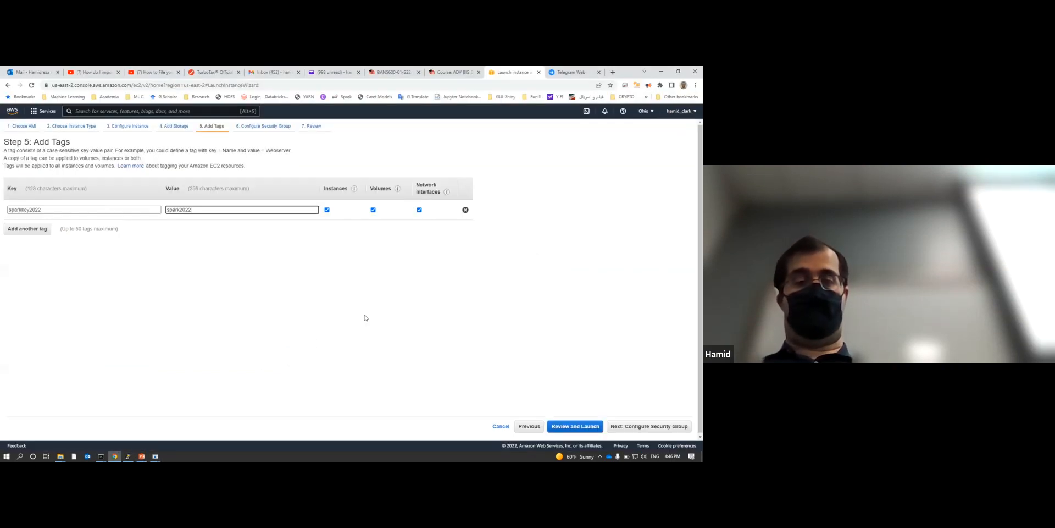
left_click(378, 309)
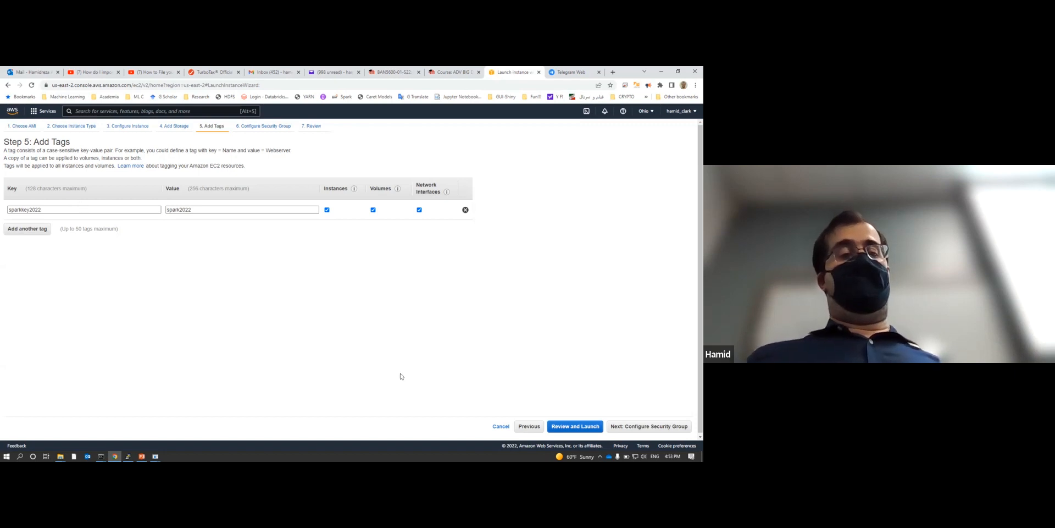
Configure the new security group's rule with type All traffic and source Anywhere, and proceed to the instance launch review.
left_click(661, 429)
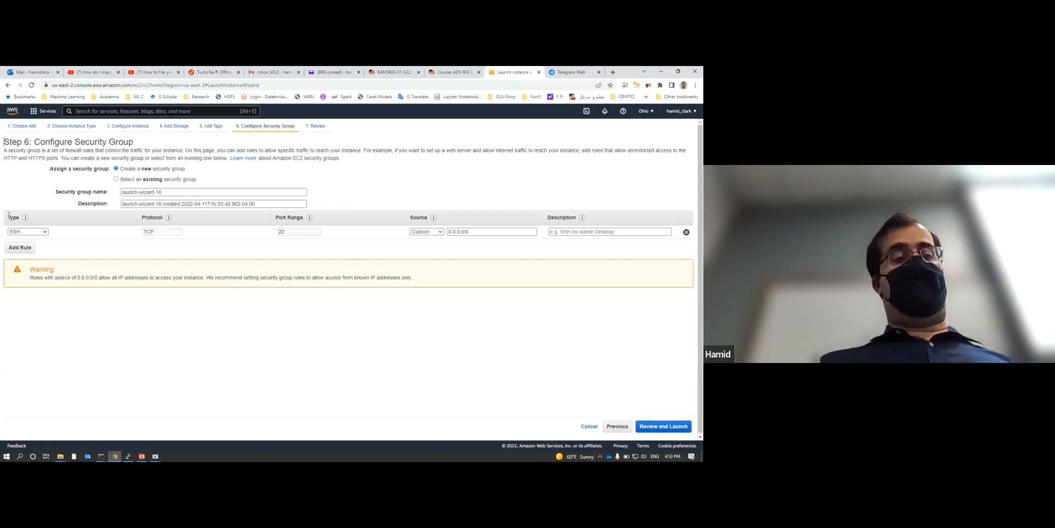
left_click(30, 232)
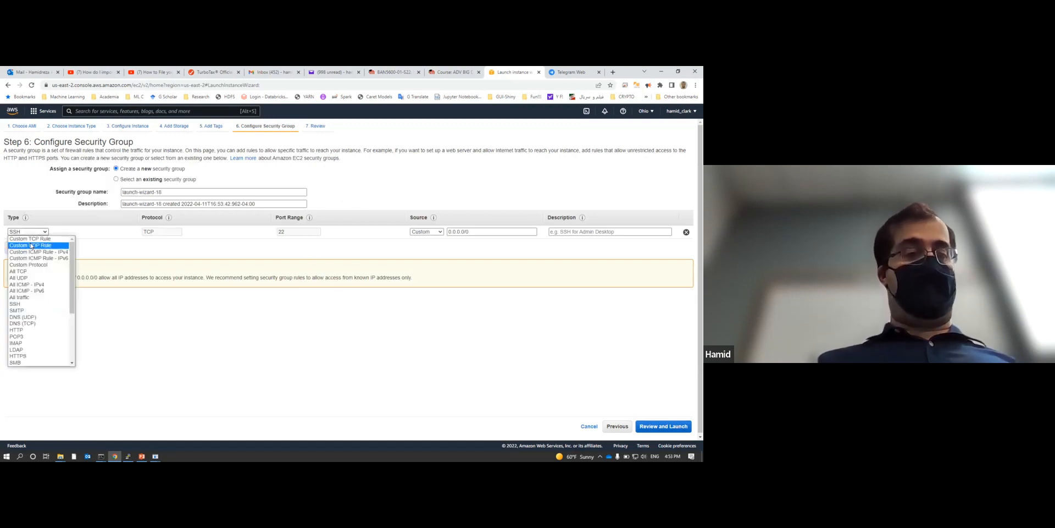
left_click(22, 297)
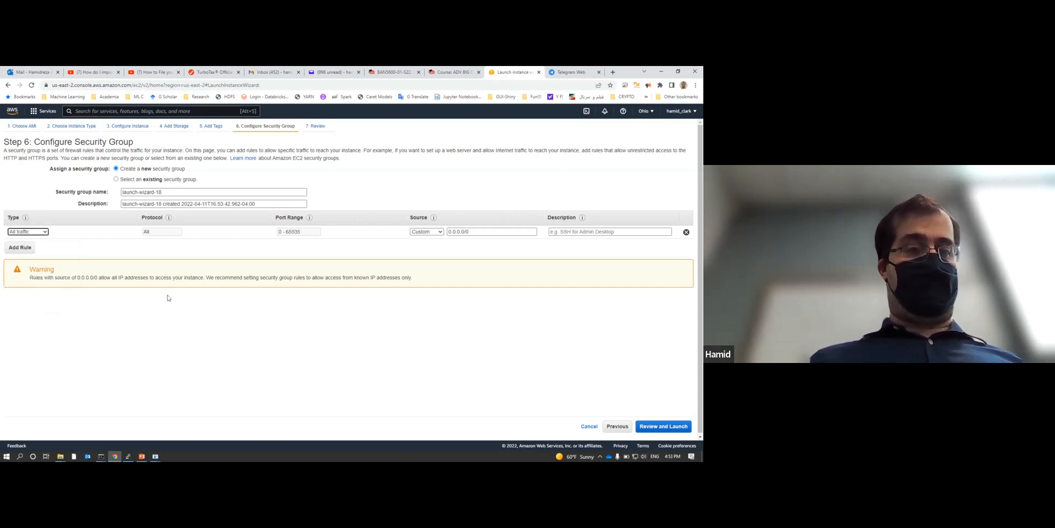
left_click(440, 233)
left_click(429, 245)
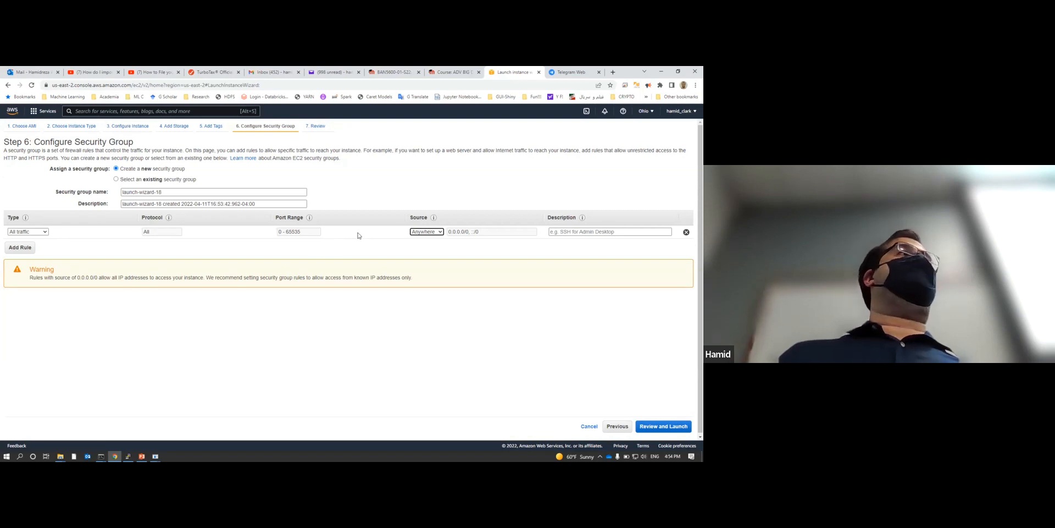
left_click(687, 427)
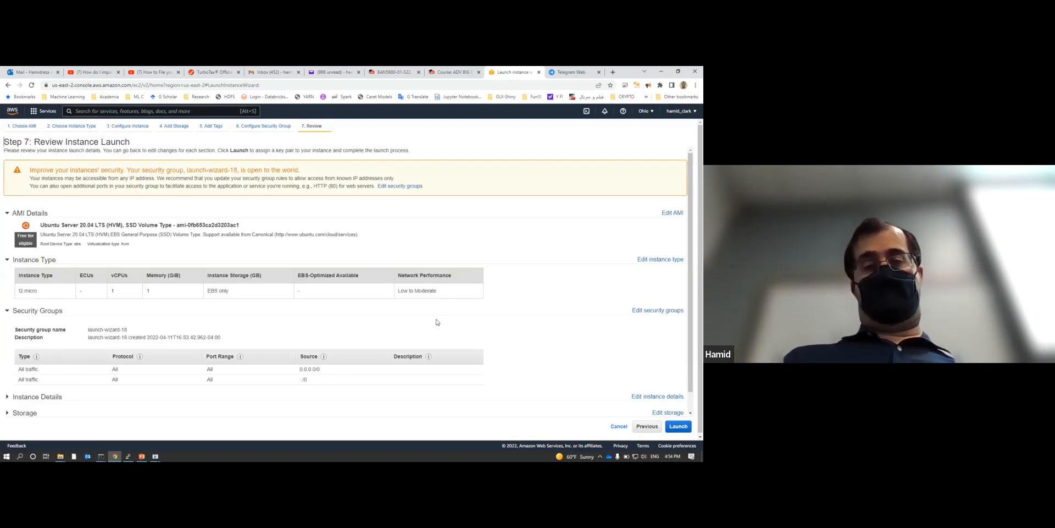
scroll(332, 324, "down", 1)
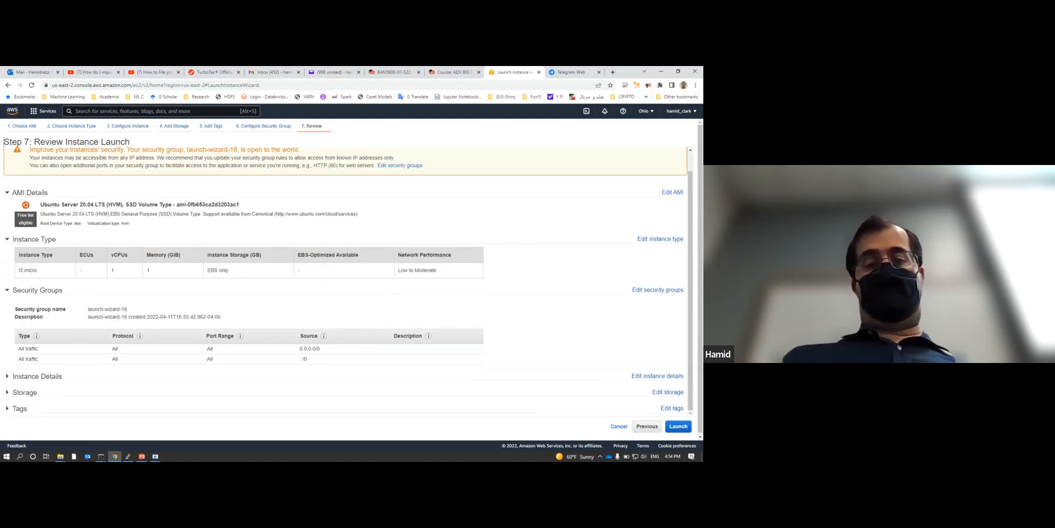
Start the instance launch, create a new RSA key pair named sparkaws, and download its private key file.
left_click(677, 427)
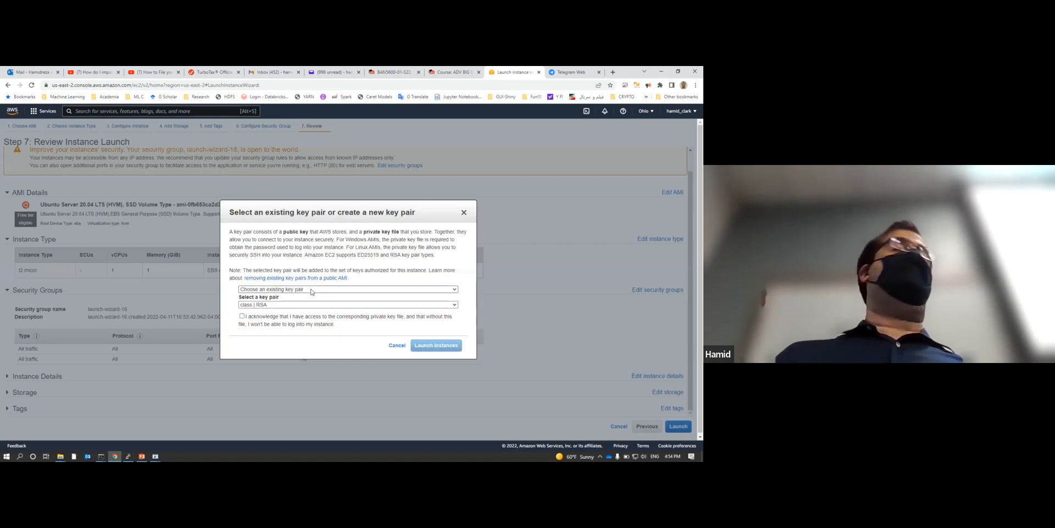
left_click(311, 290)
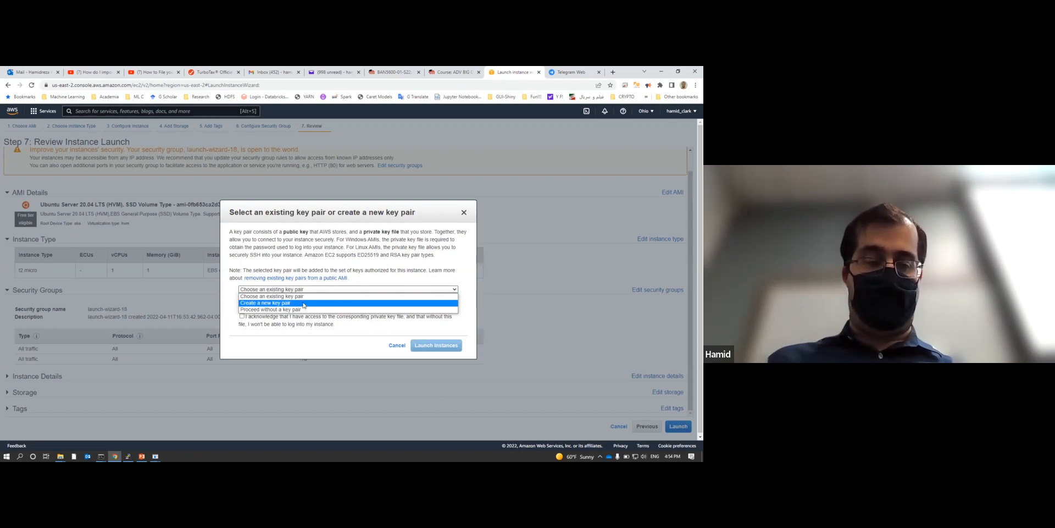
left_click(304, 304)
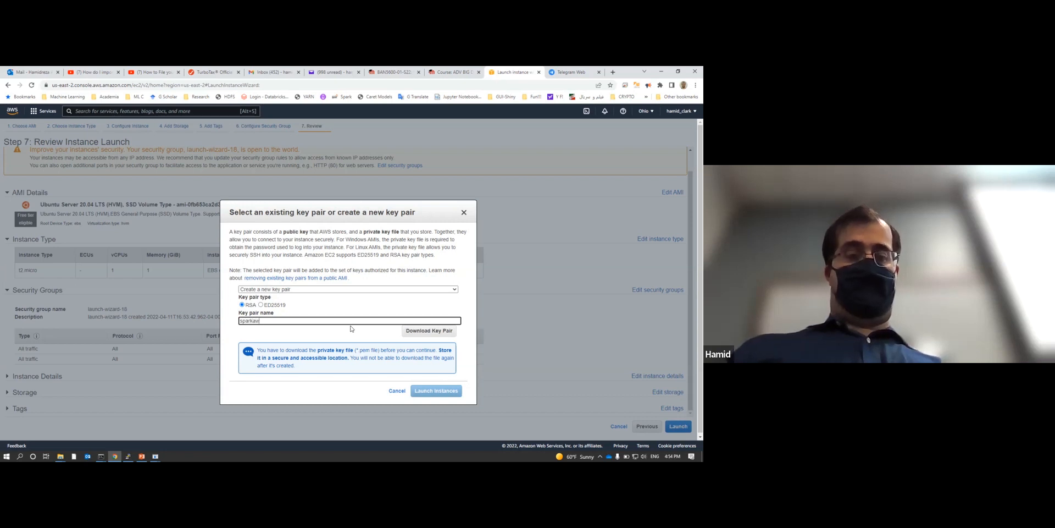
type("s")
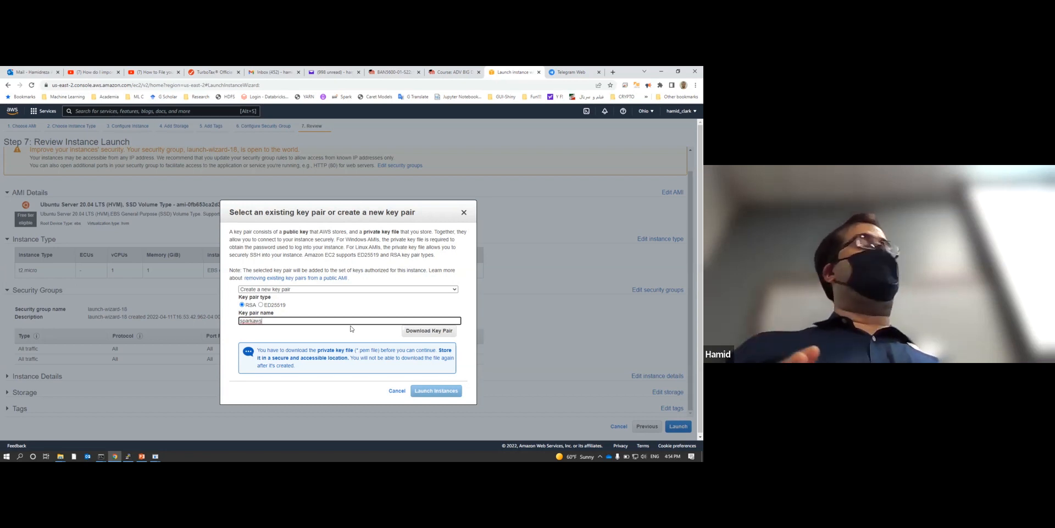
left_click(429, 332)
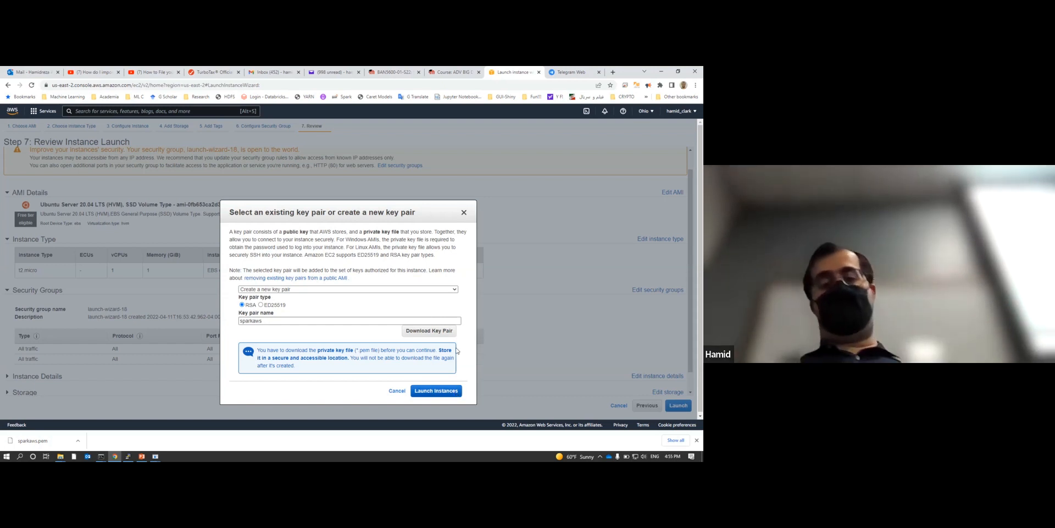
Launch the instance with the new key pair and view the list of instances.
left_click(437, 391)
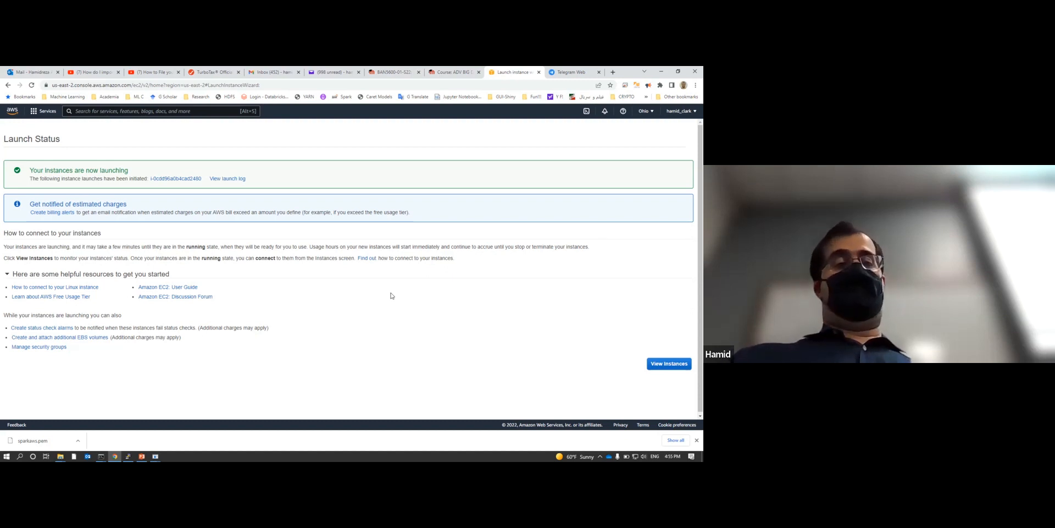
left_click(668, 364)
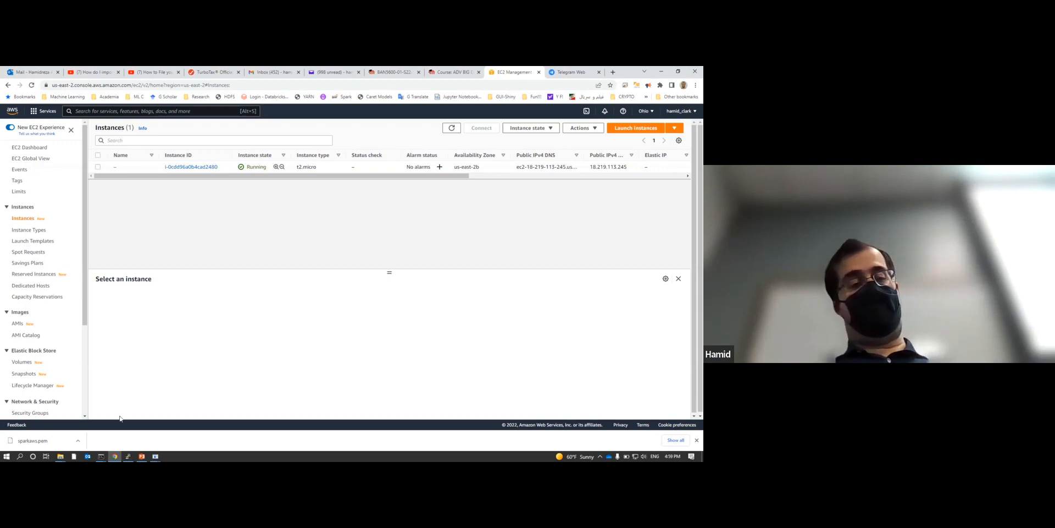
Open PuTTYgen and load the downloaded sparkaws.pem key from the Downloads folder, with all file types listed.
left_click(78, 442)
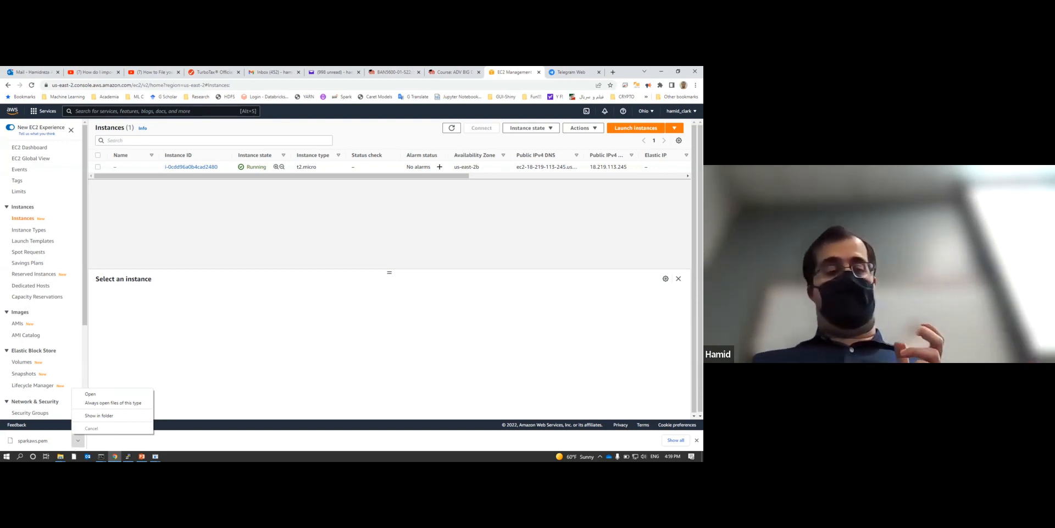
left_click(20, 457)
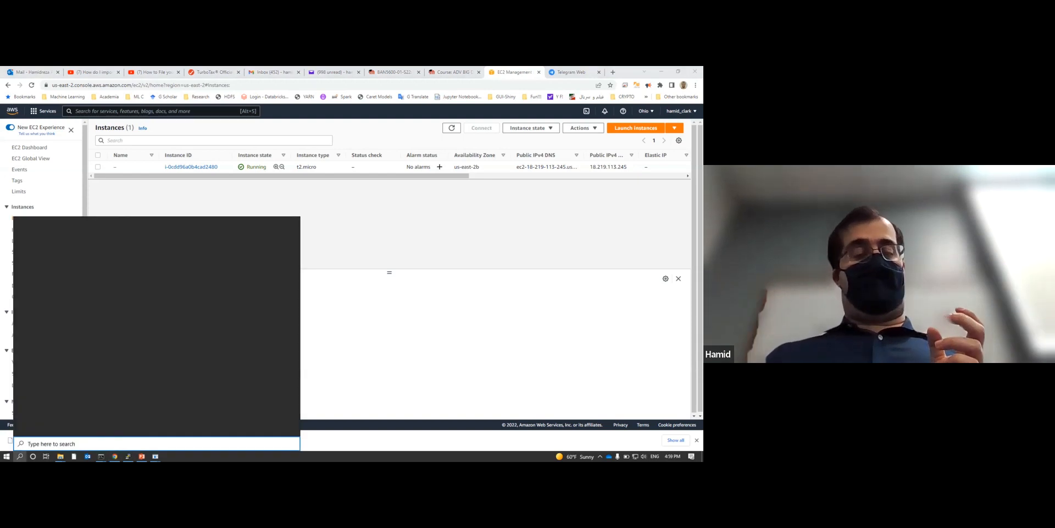
left_click(74, 391)
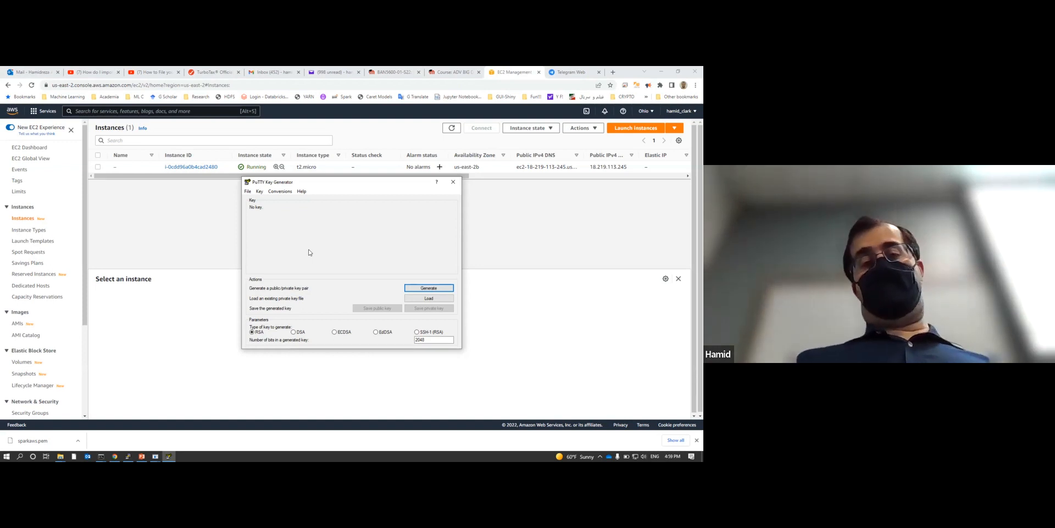
left_click(435, 298)
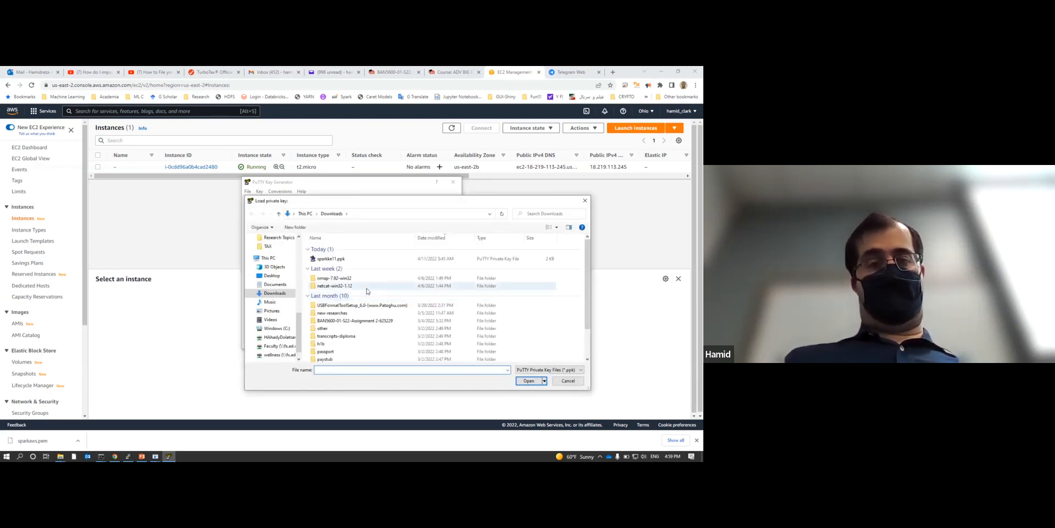
left_click(533, 371)
left_click(536, 384)
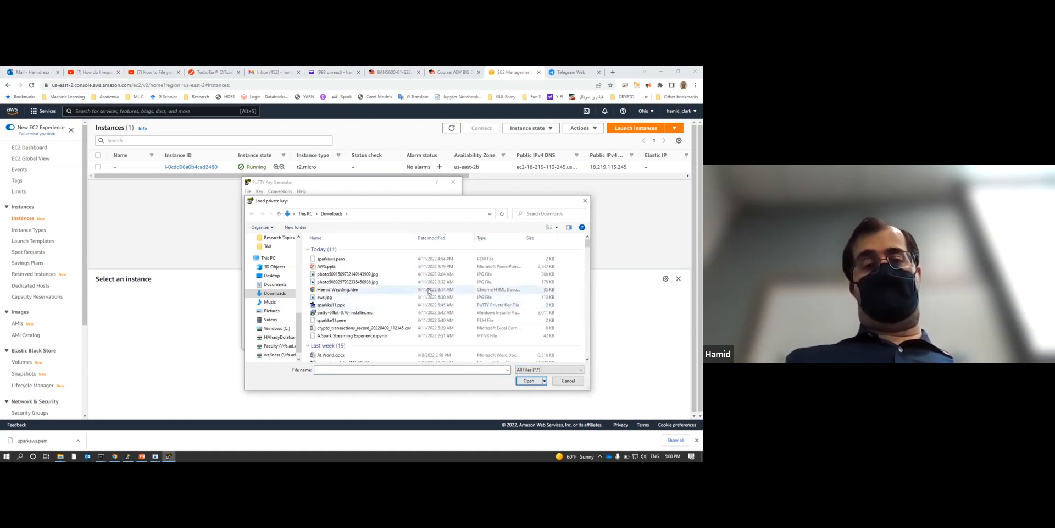
left_click(347, 259)
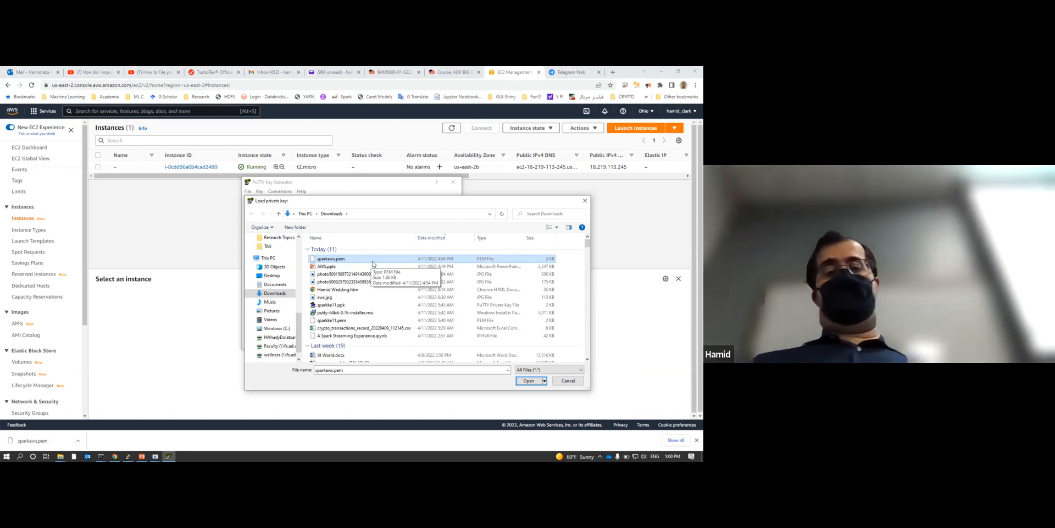
left_click(528, 380)
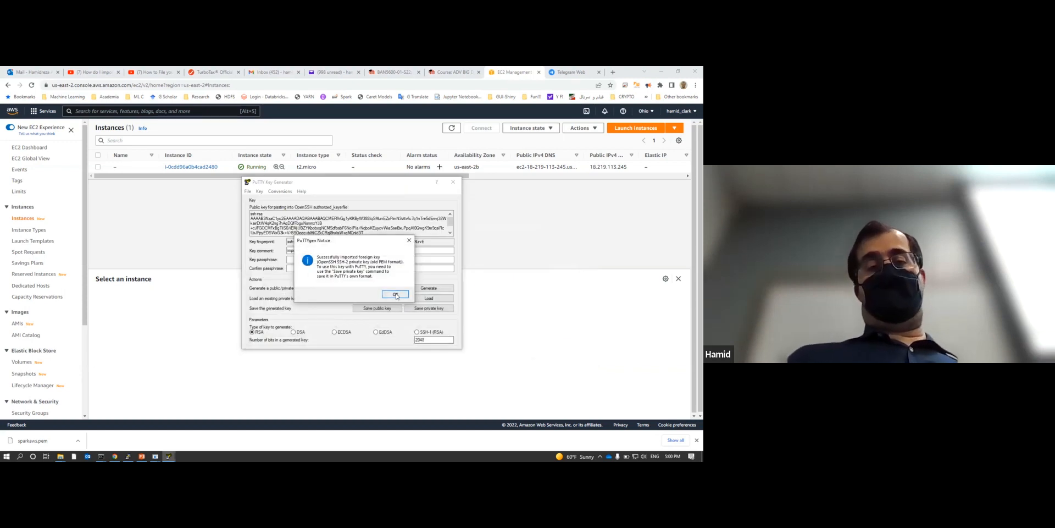
left_click(396, 295)
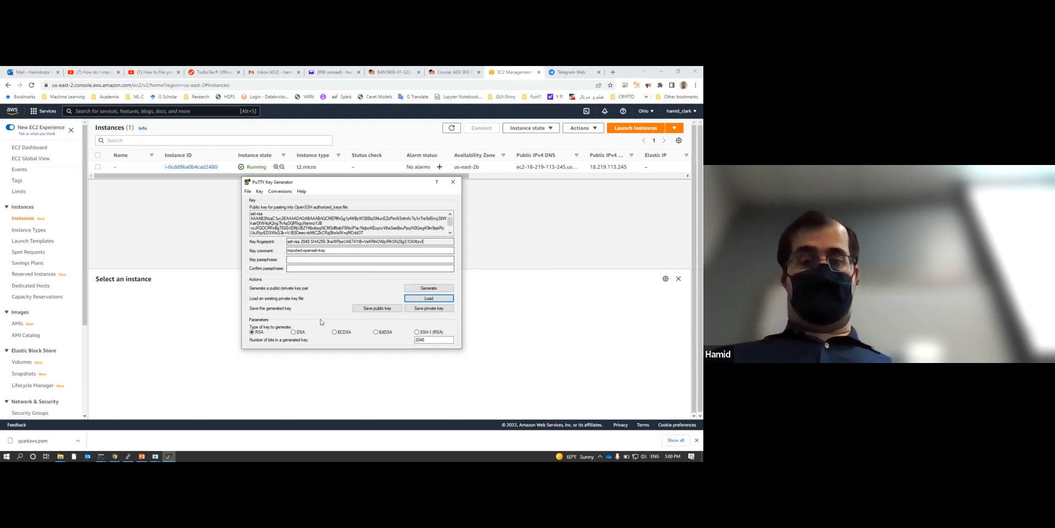
Save the imported private key without a passphrase as sparkaws.ppk in the Downloads folder and close PuTTYgen.
left_click(428, 309)
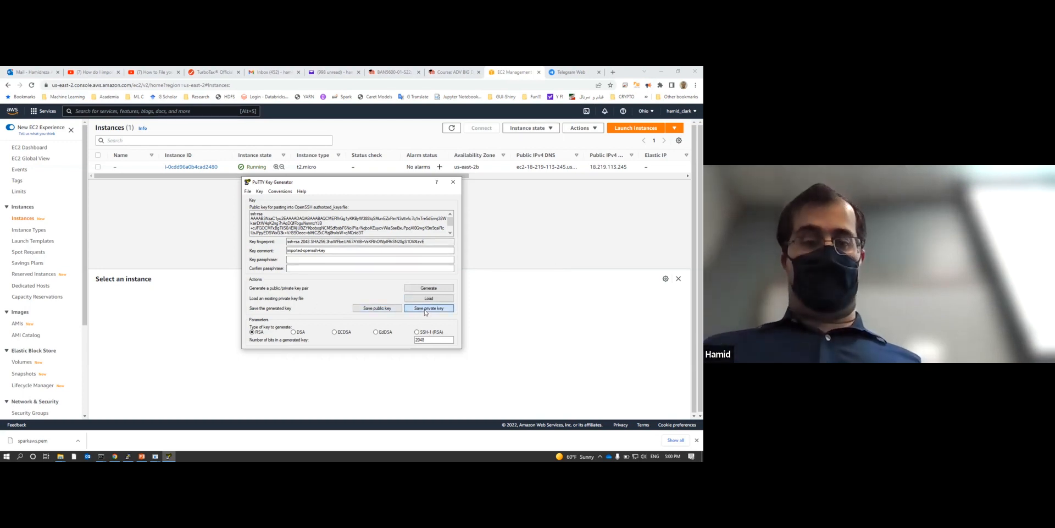
left_click(365, 291)
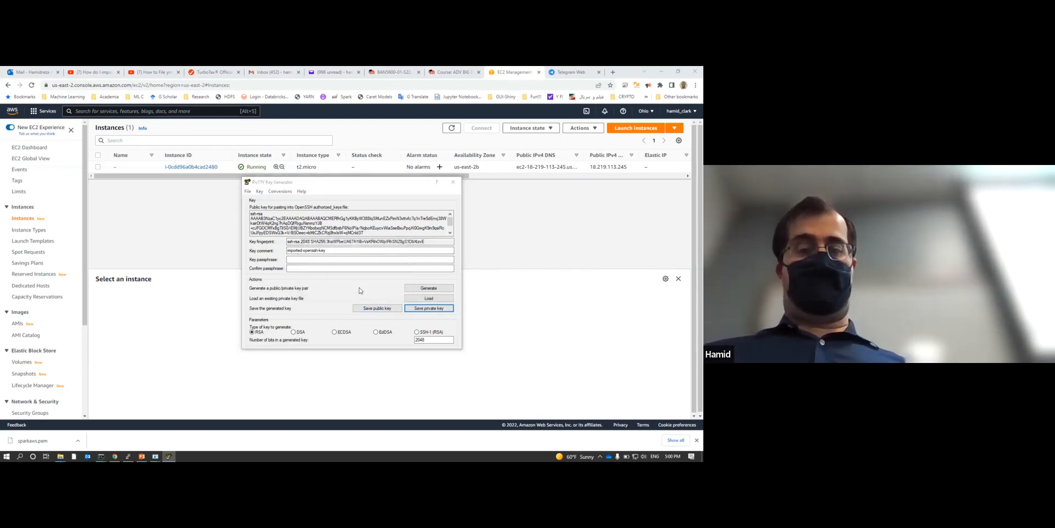
left_click(423, 364)
left_click(423, 379)
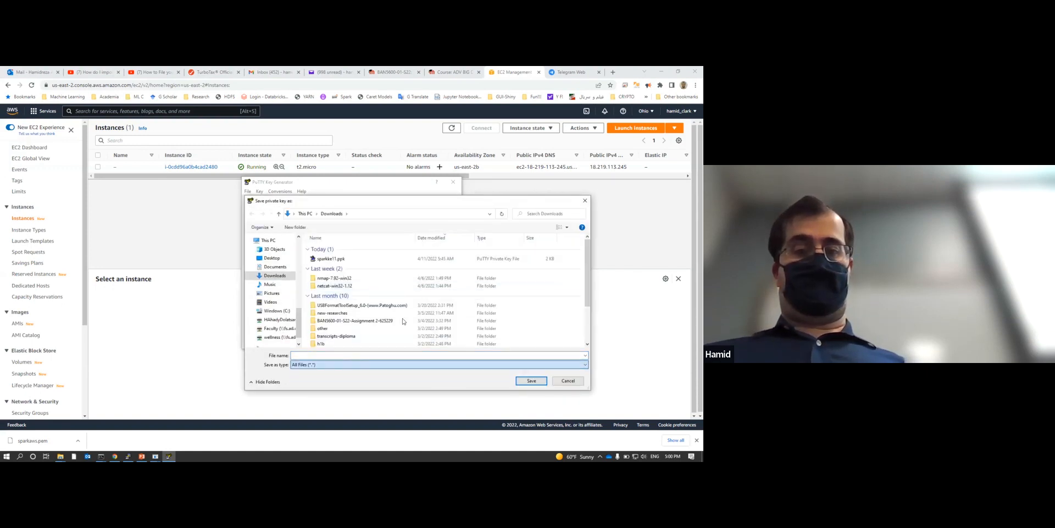
left_click(368, 259)
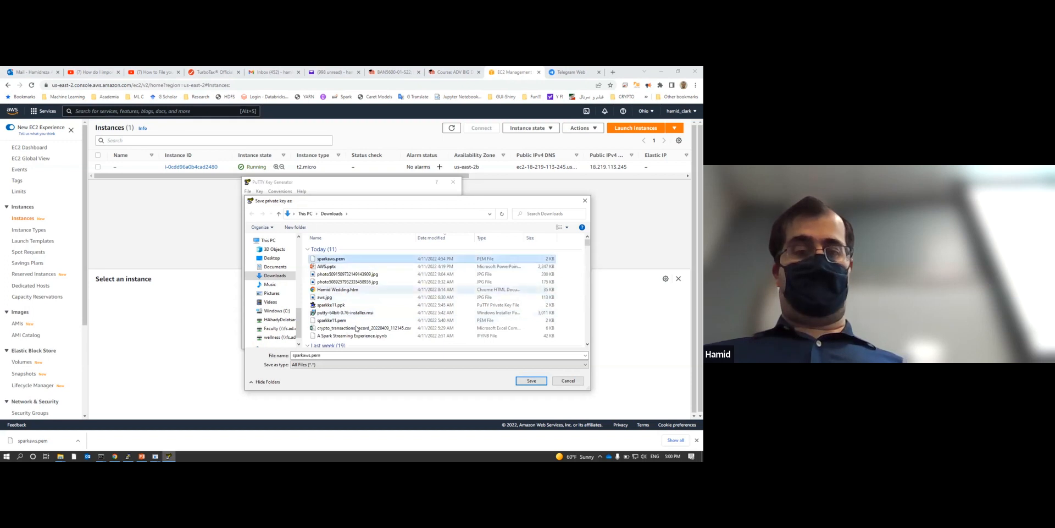
left_click(354, 357)
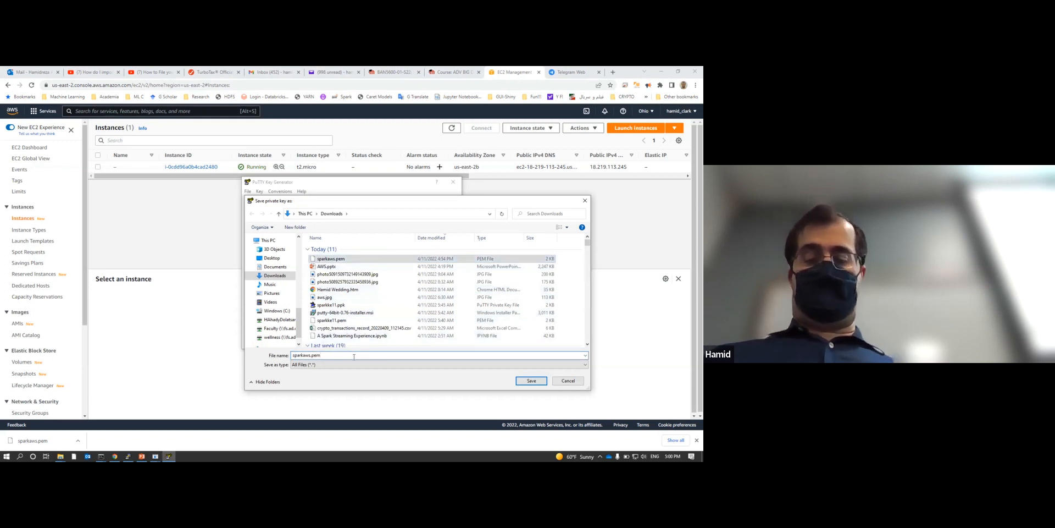
key("BackSpace")
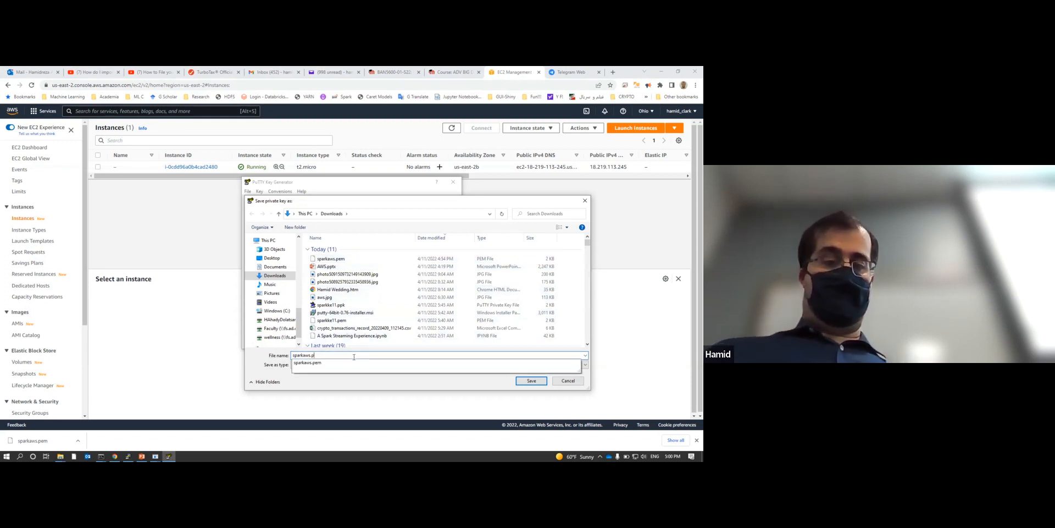
type("pk")
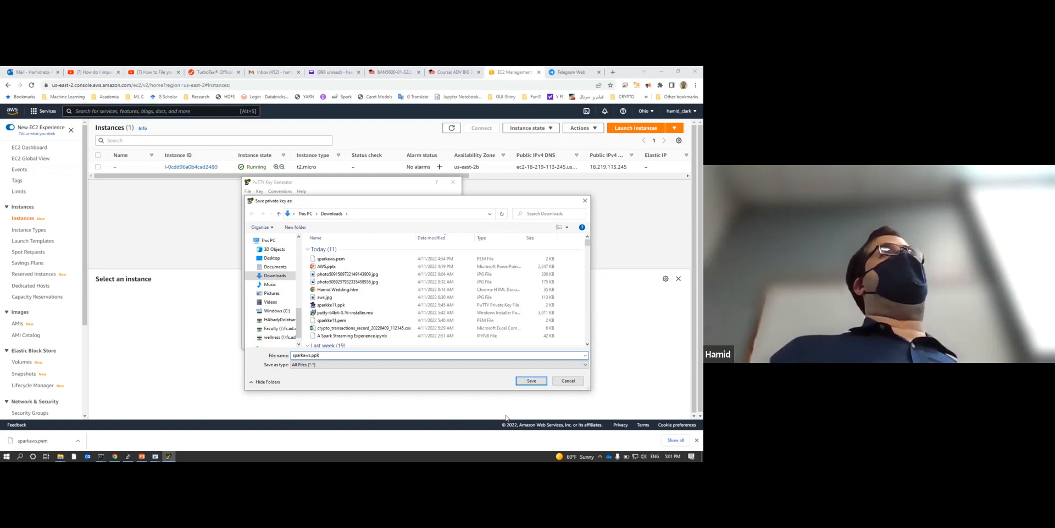
left_click(529, 381)
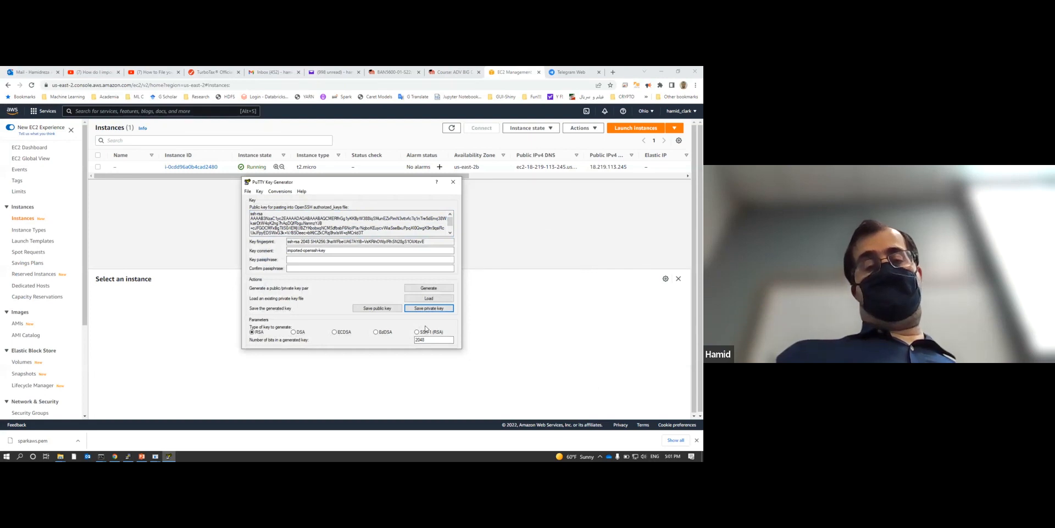
left_click(453, 182)
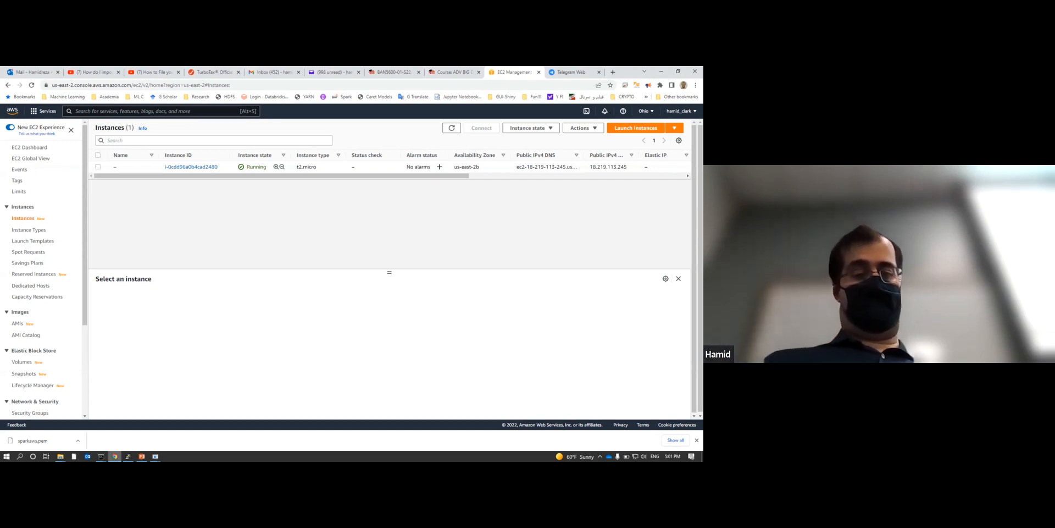
Check slides 18 to 23 of the PowerPoint presentation for the Windows PuTTY connection instructions, and return to Chrome.
left_click(142, 456)
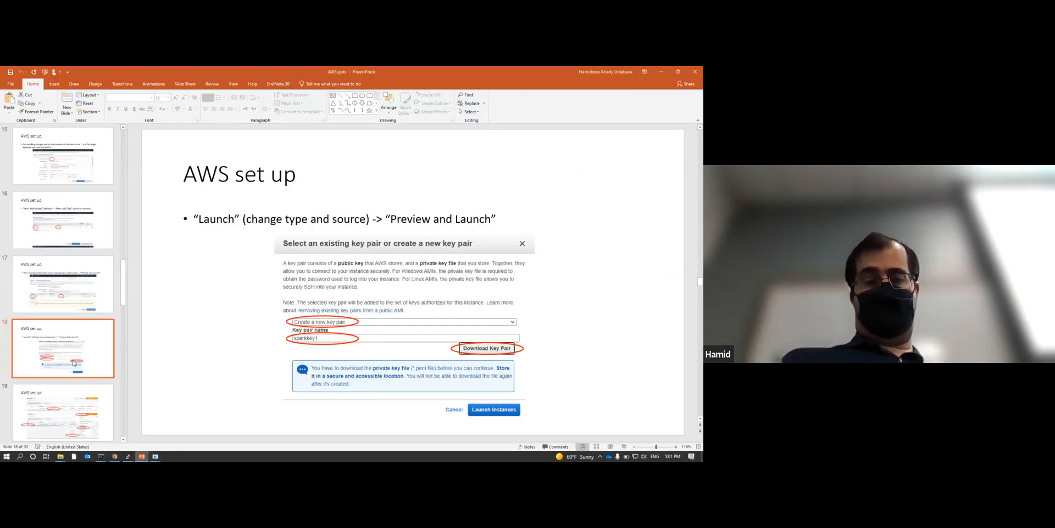
key("Down")
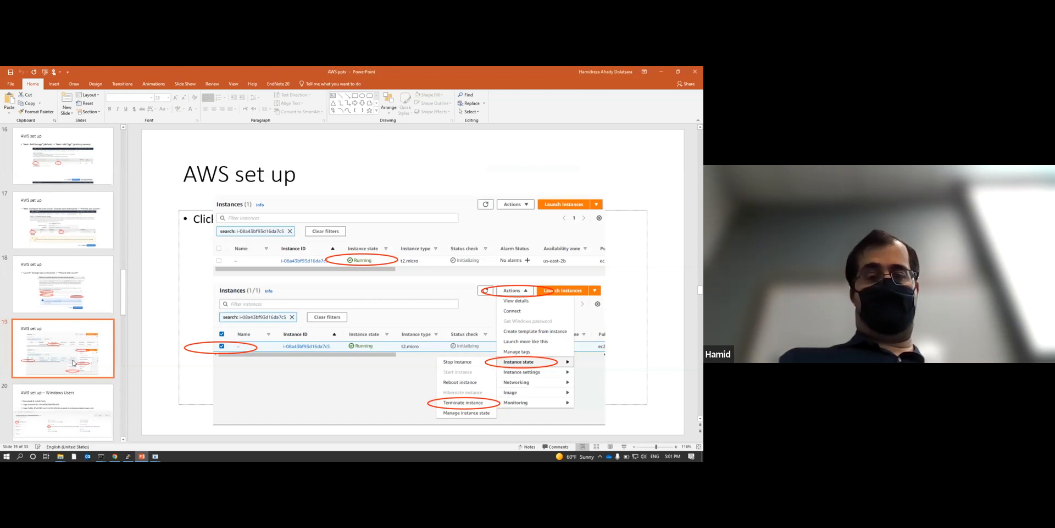
key("Down")
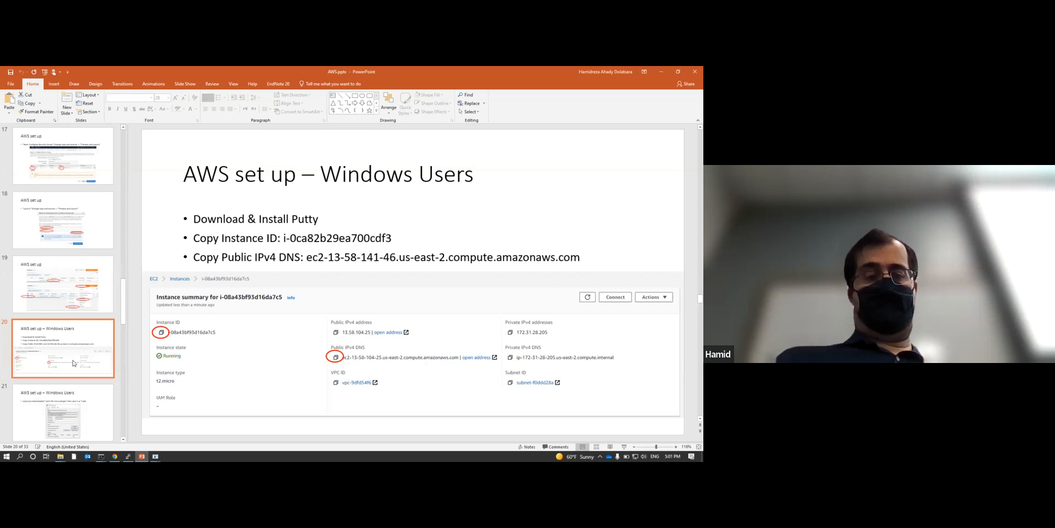
key("Down")
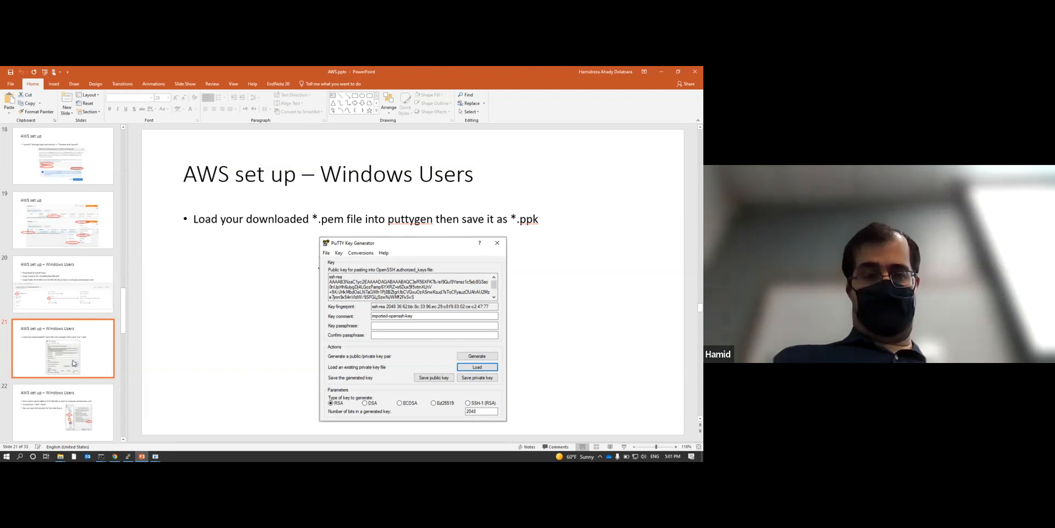
key("Down")
key("Down")
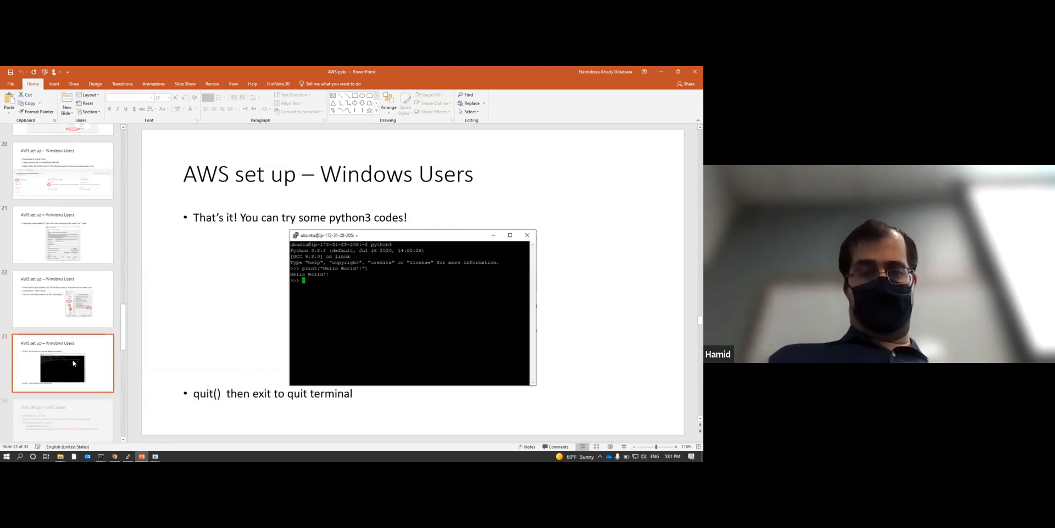
key("Up")
key("Up")
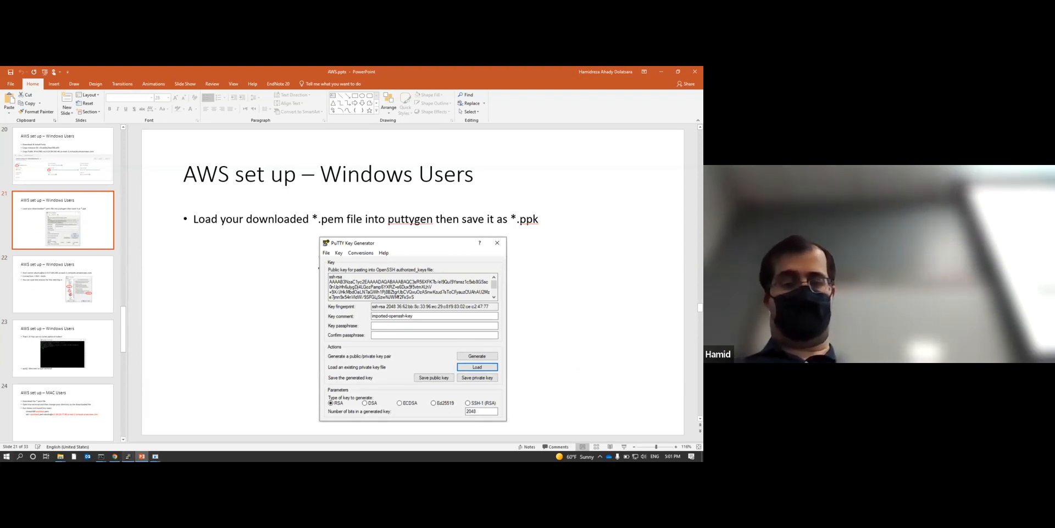
key("alt+Tab")
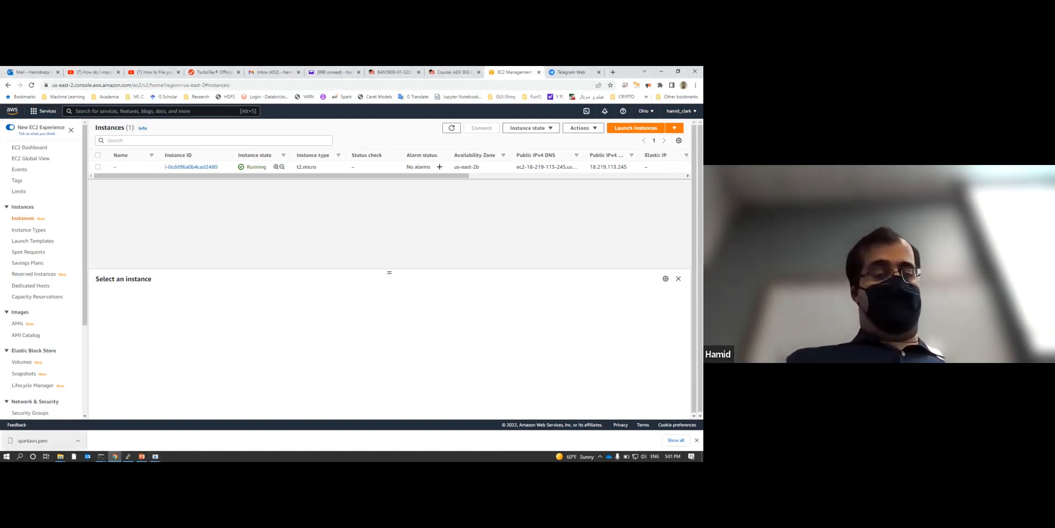
Open PuTTY and load the saved session awstry.
left_click(20, 456)
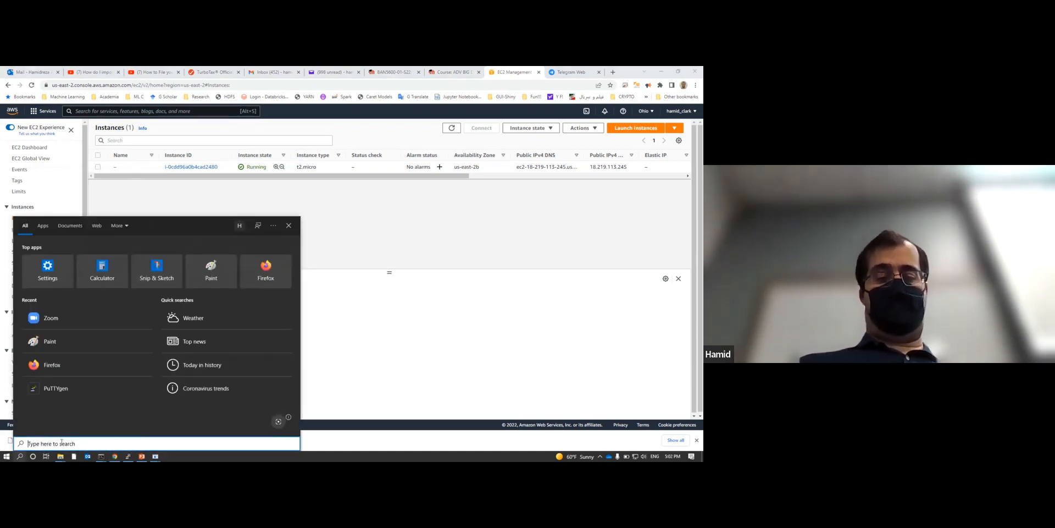
type("putty")
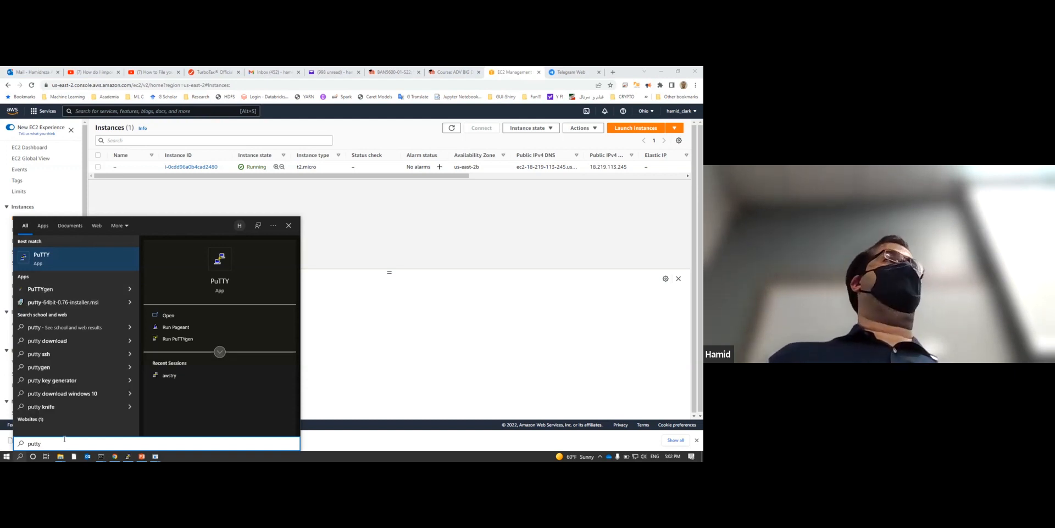
left_click(222, 283)
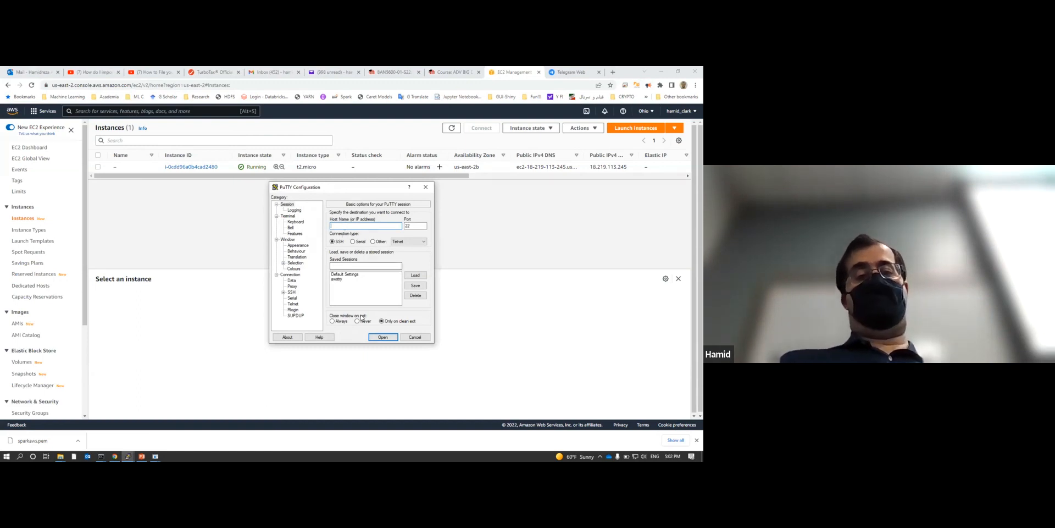
left_click(337, 279)
left_click(416, 275)
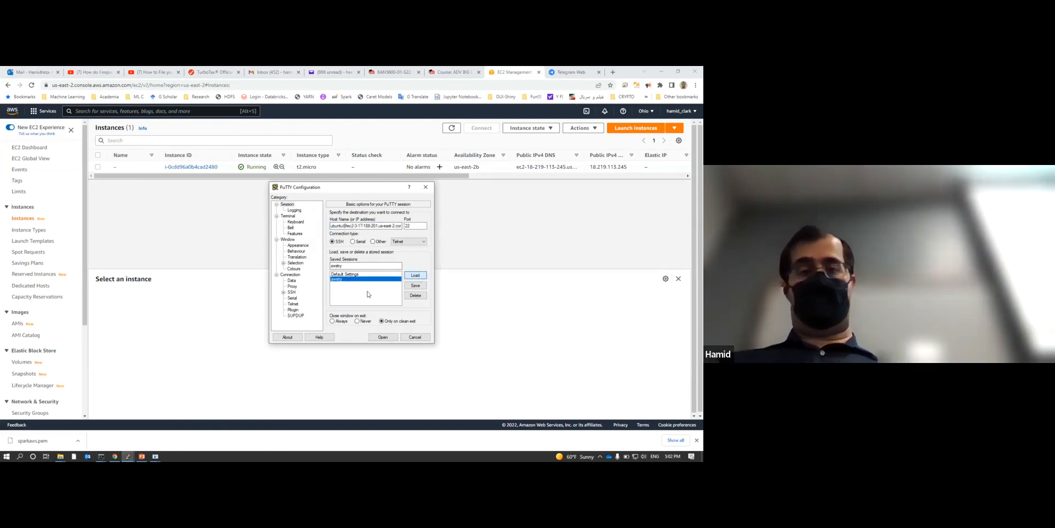
Set the PuTTY host name to ubuntu@ followed by the instance's public IPv4 DNS, copied from its EC2 summary: ec2-18-219-113-245.us-east-2.compute.amazonaws.com.
left_click(392, 225)
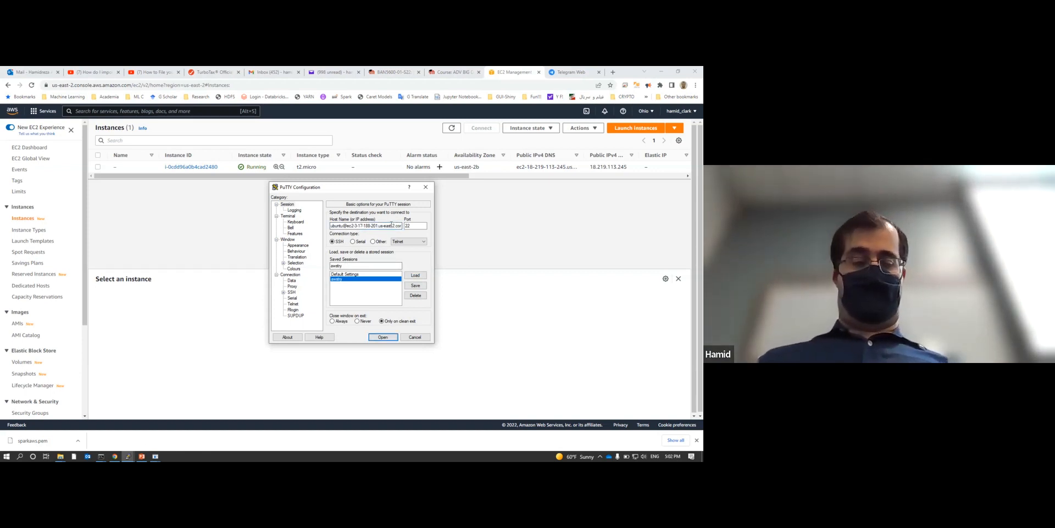
double_click(391, 225)
key("BackSpace")
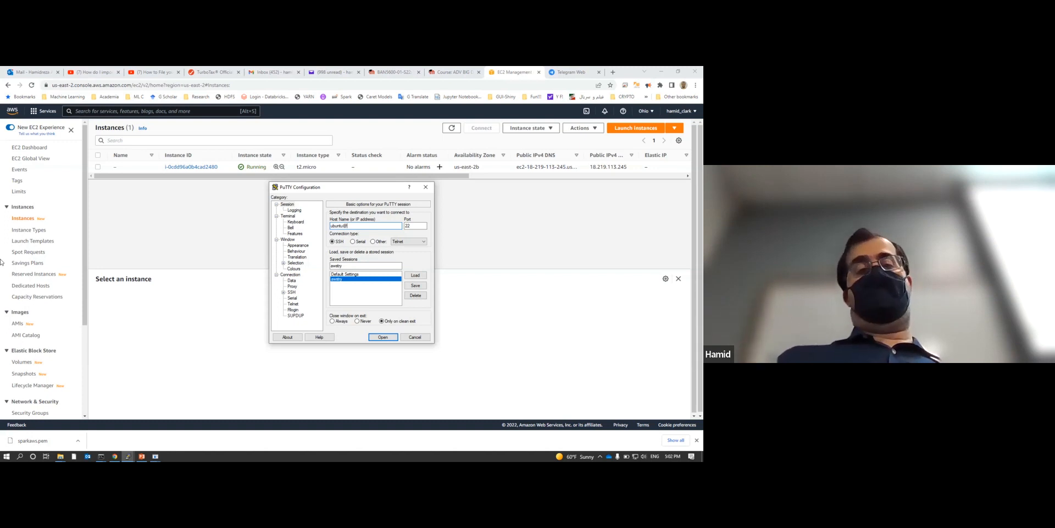
left_click(217, 240)
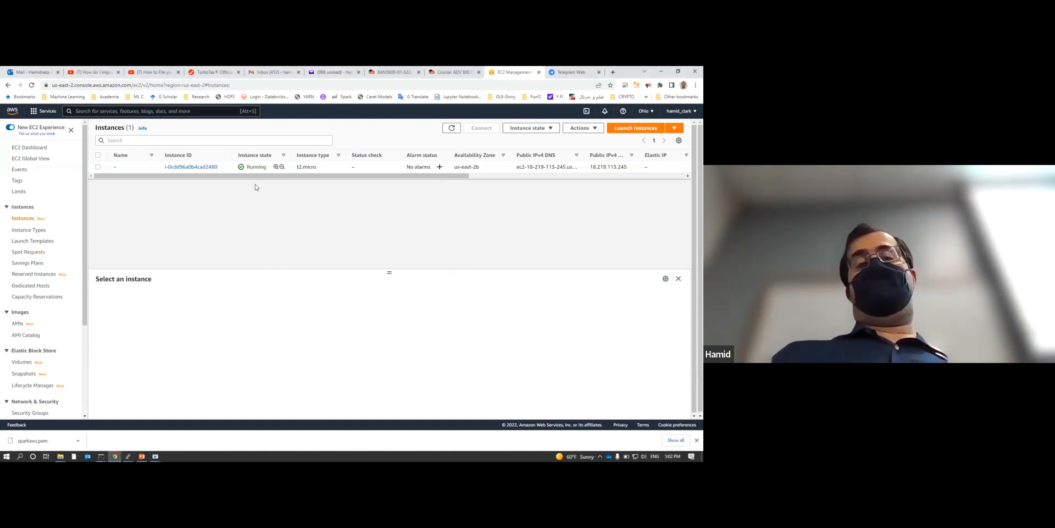
left_click(190, 167)
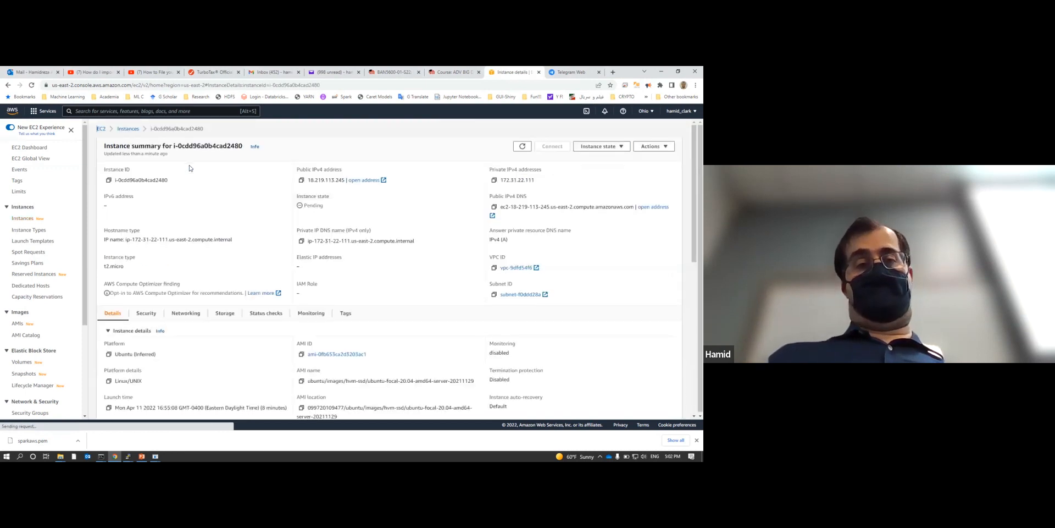
left_click(494, 207)
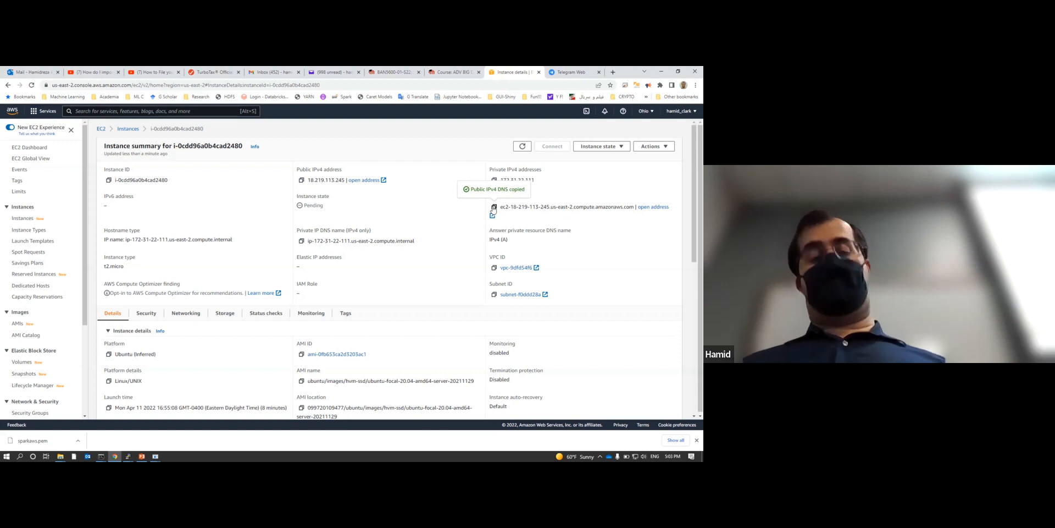
left_click(128, 456)
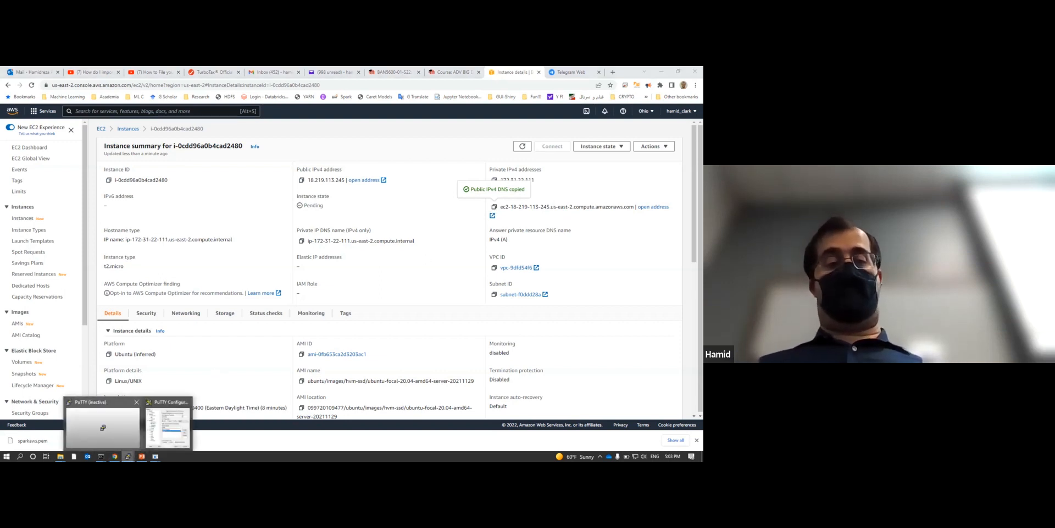
left_click(171, 437)
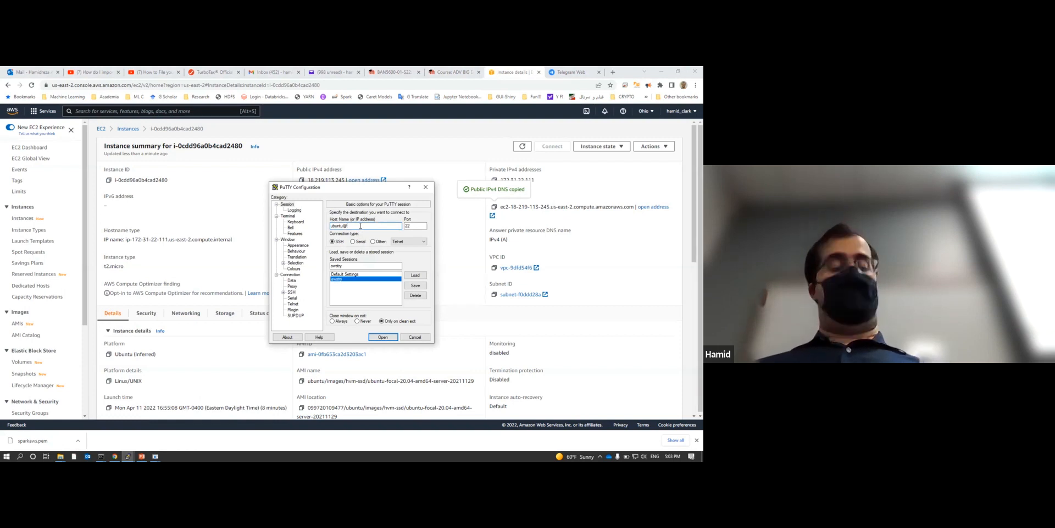
key("ctrl+v")
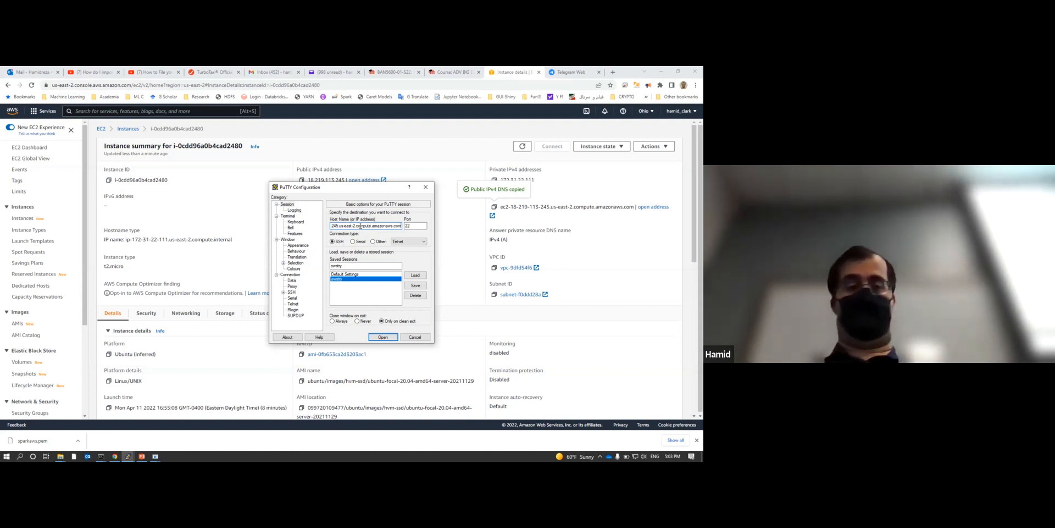
Replace the saved session name with awsclass.
left_click(347, 266)
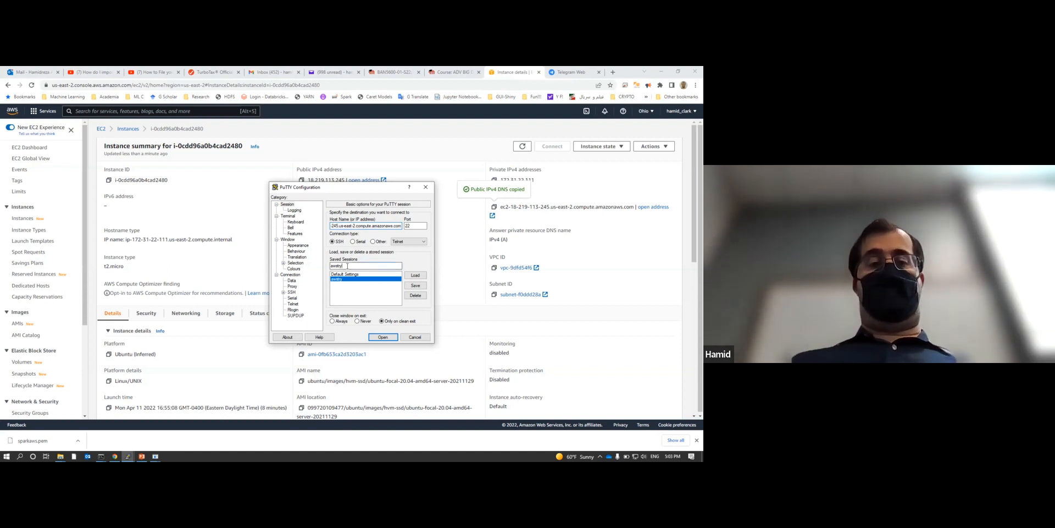
double_click(348, 266)
type("ass")
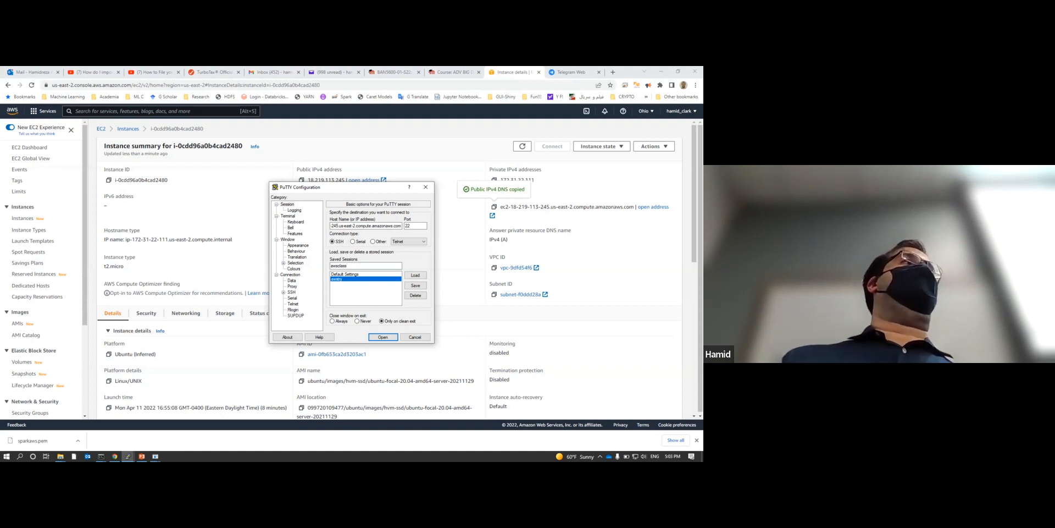
Choose sparkaws.ppk from the Downloads folder as the private key file for SSH authentication.
left_click(283, 293)
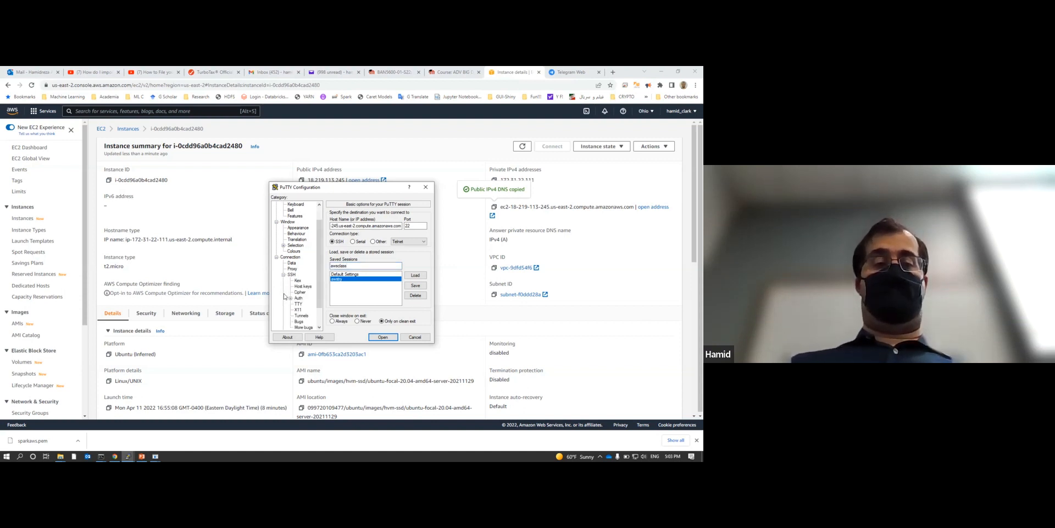
left_click(297, 298)
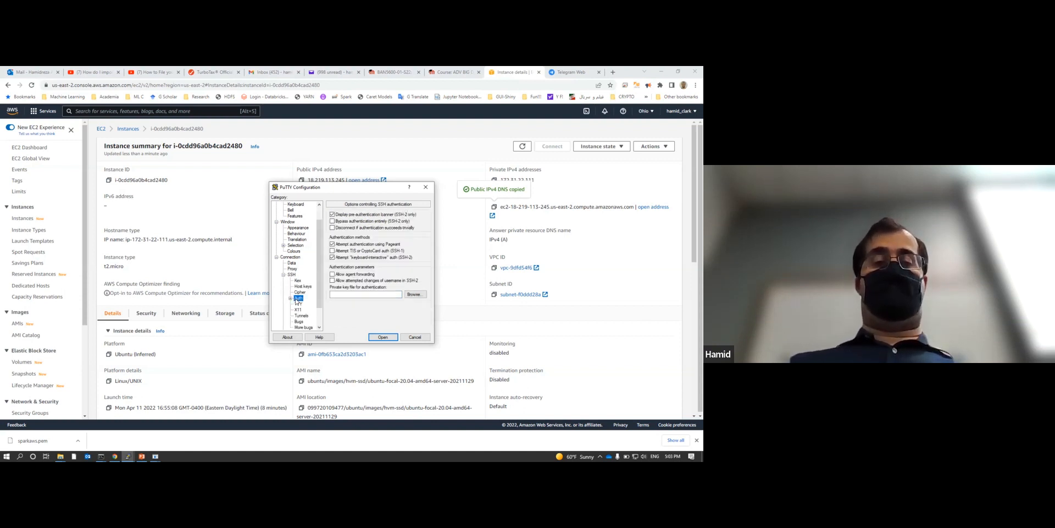
left_click(418, 297)
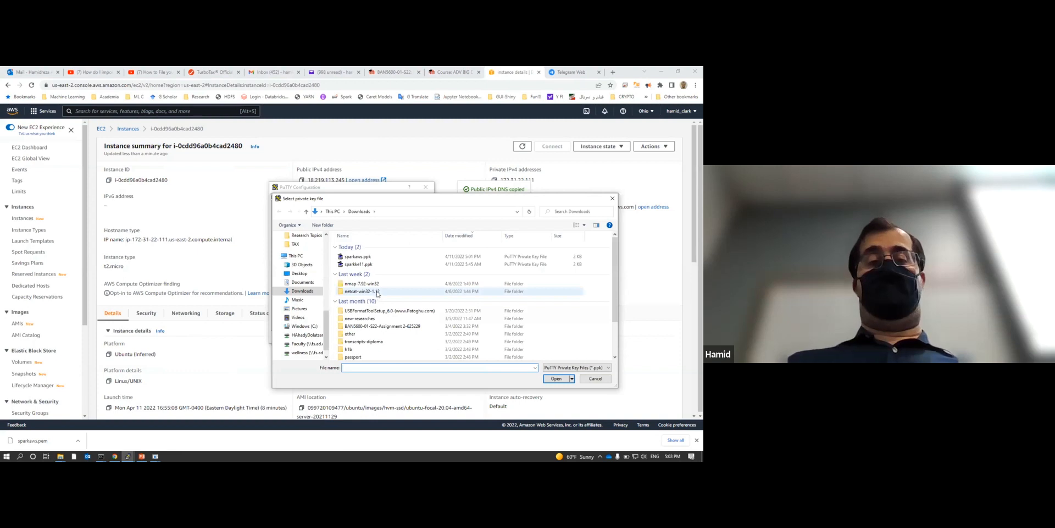
double_click(373, 256)
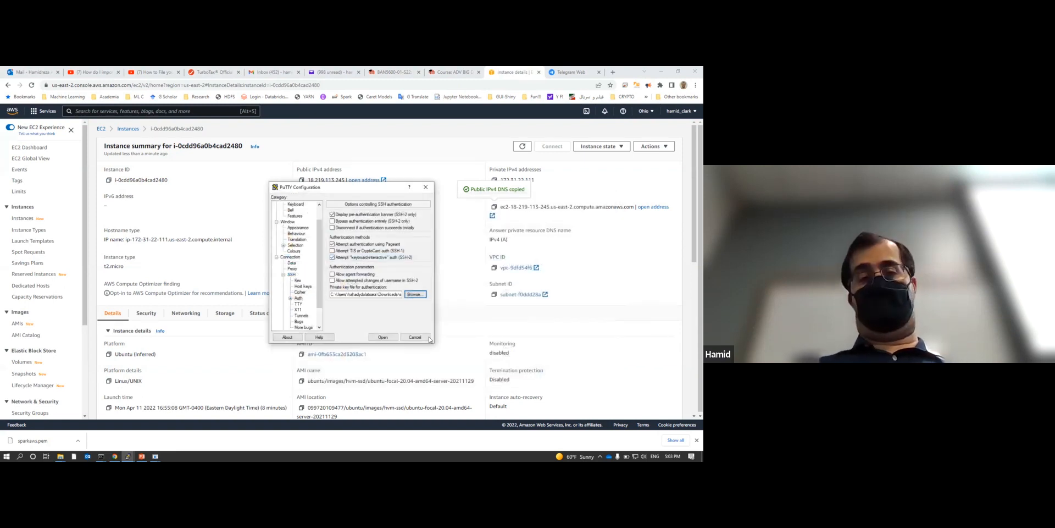
Return to the basic session options and save the configuration as the session awsclass.
scroll(304, 286, "up", 1)
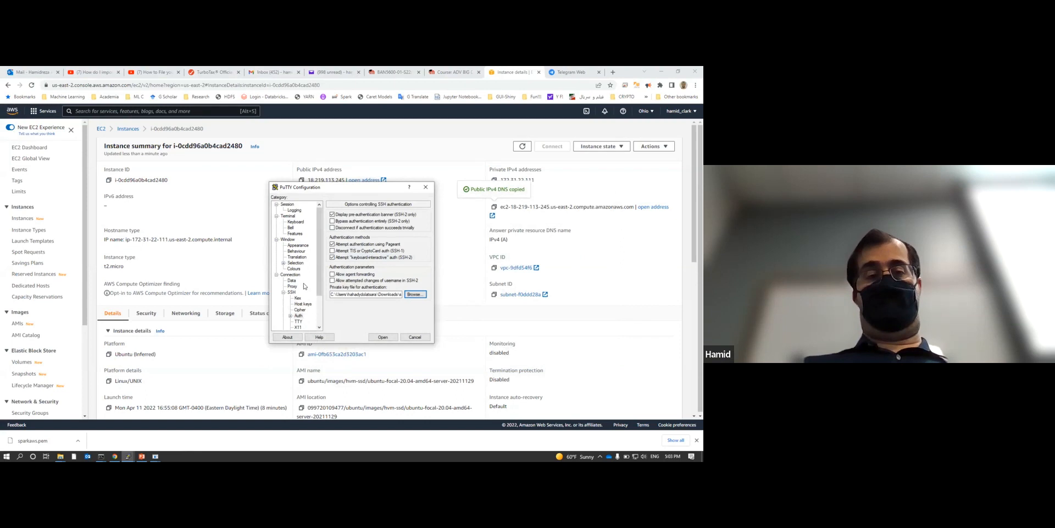
left_click(293, 205)
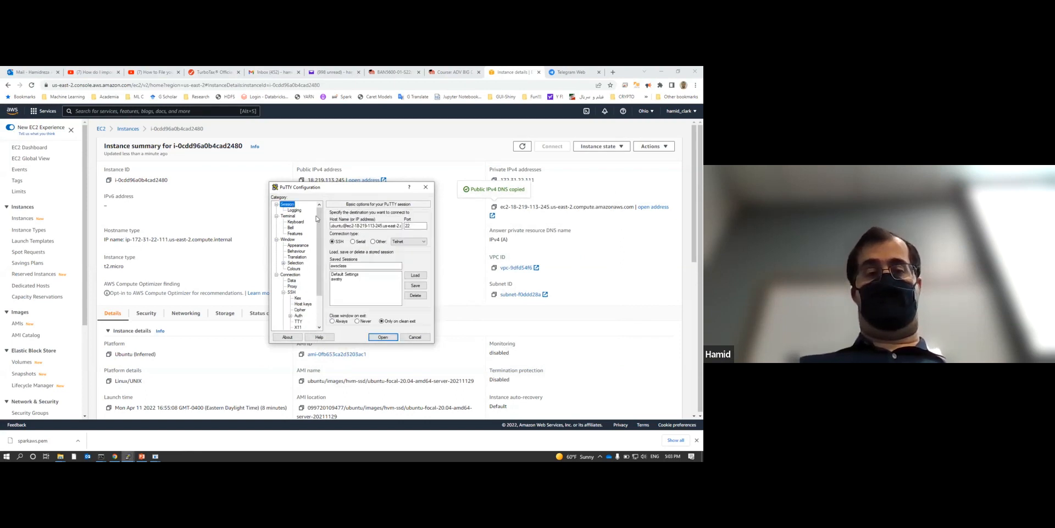
left_click(350, 266)
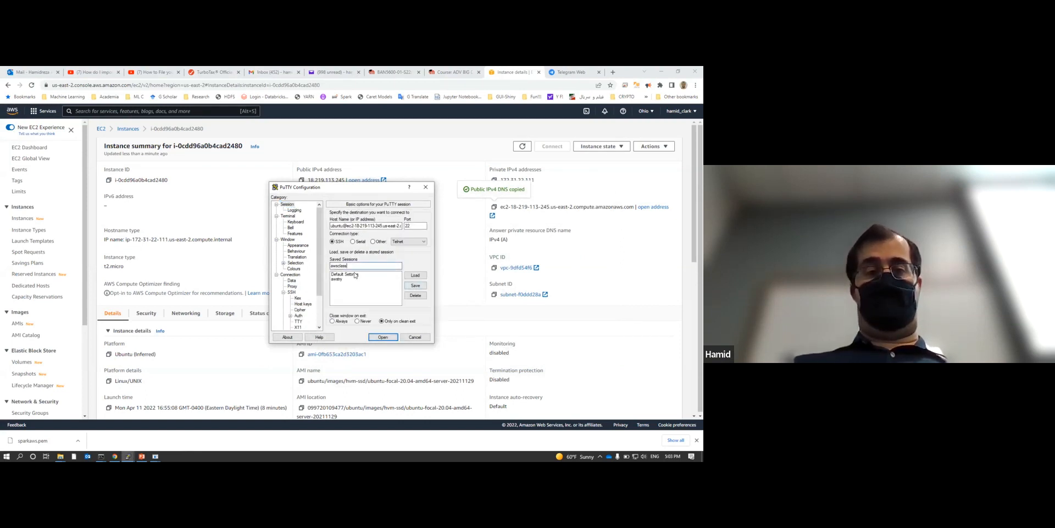
left_click(416, 286)
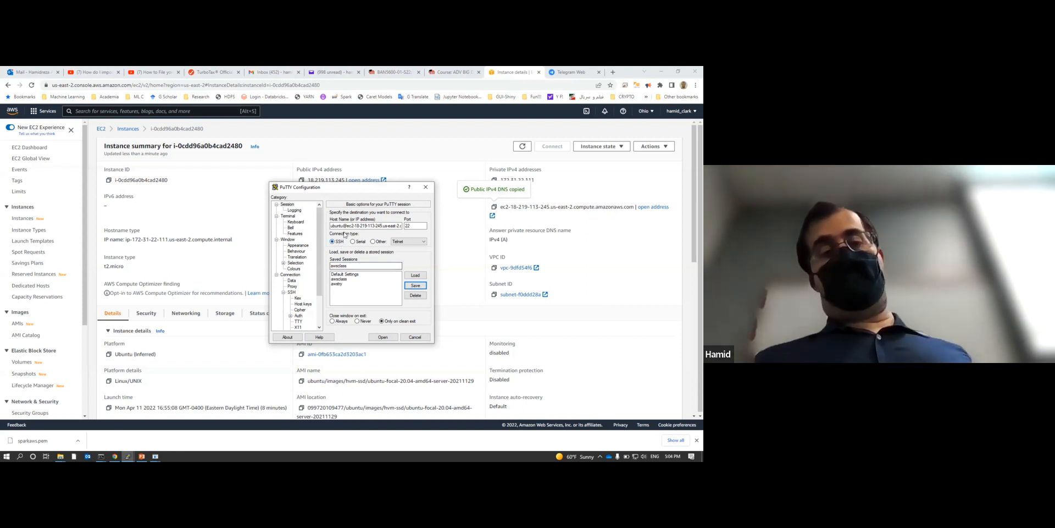
Compare the ubuntu@ prefix of the host name with the instance's public IPv4 DNS in Chrome, and return to the PuTTY configuration.
left_click_drag(347, 226, 315, 224)
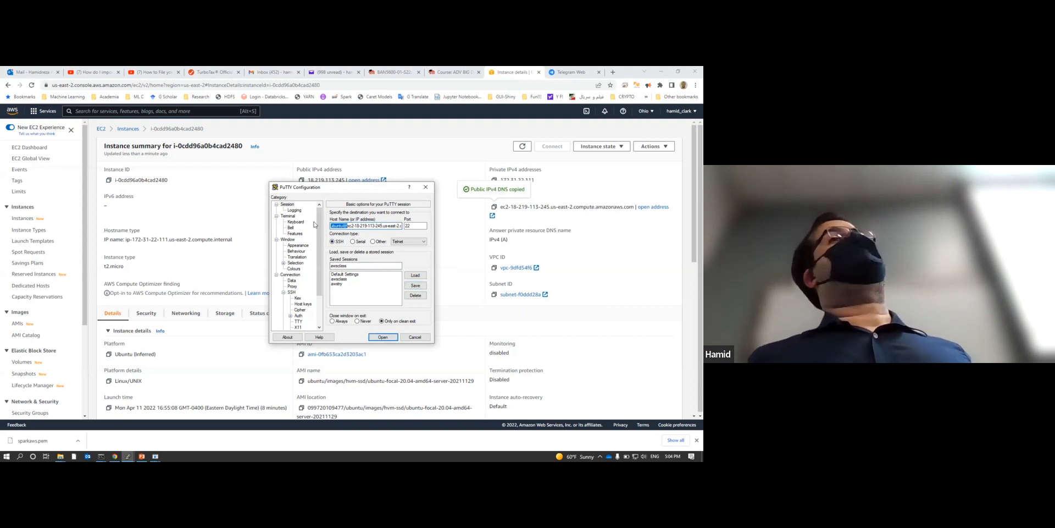
left_click(537, 223)
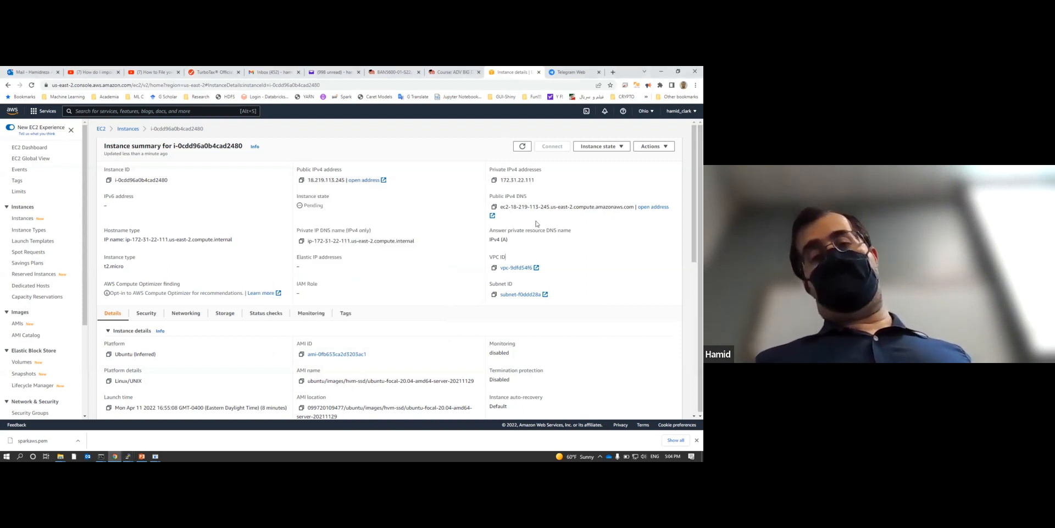
left_click(494, 208)
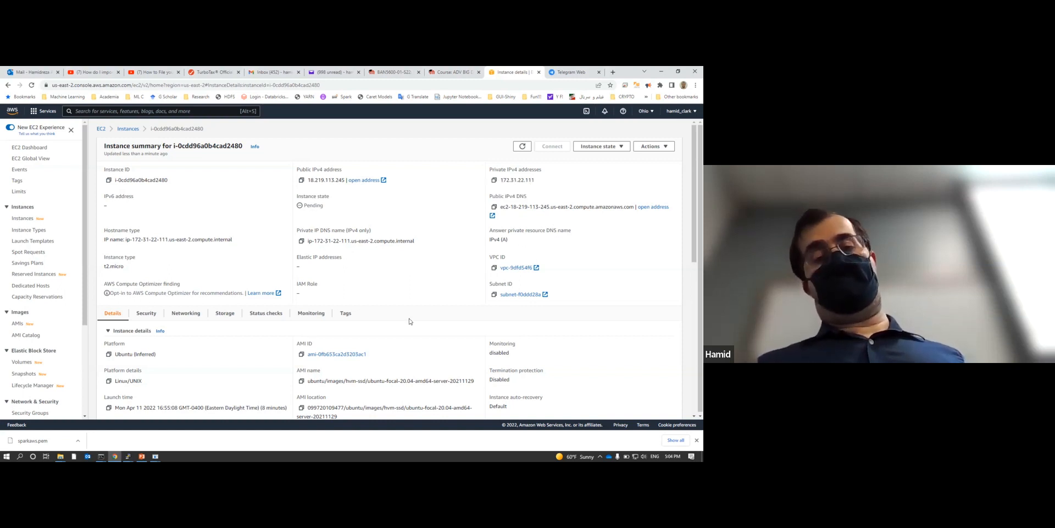
left_click(156, 456)
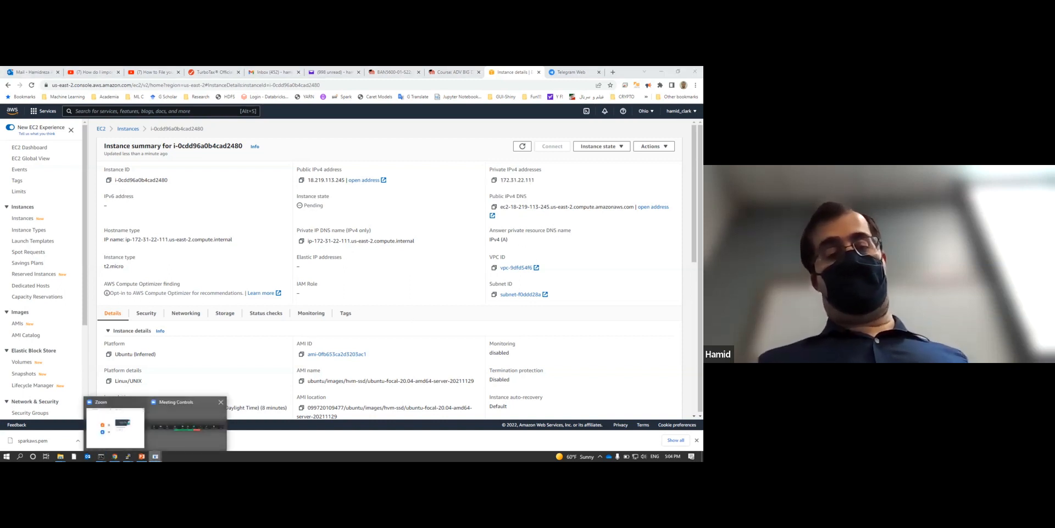
mouse_move(128, 456)
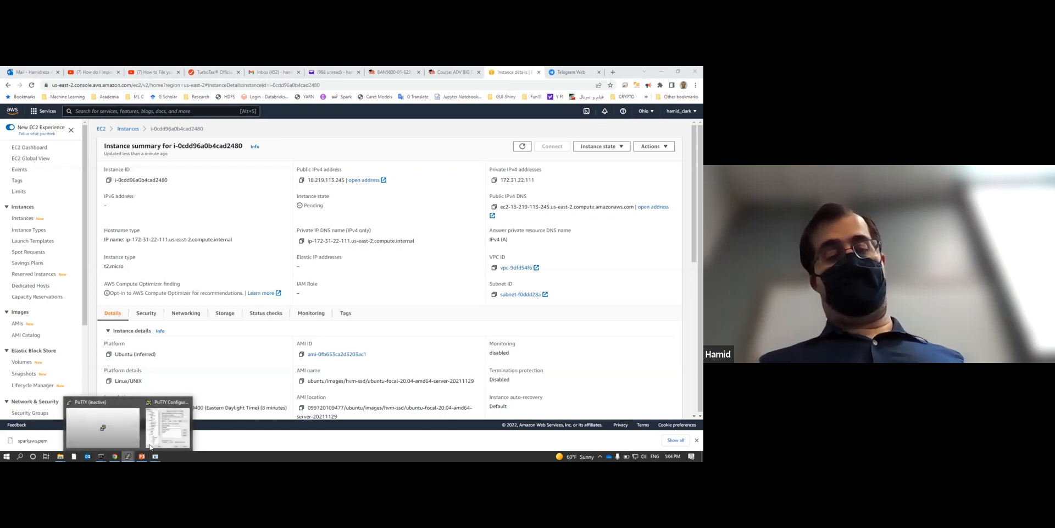
left_click(177, 435)
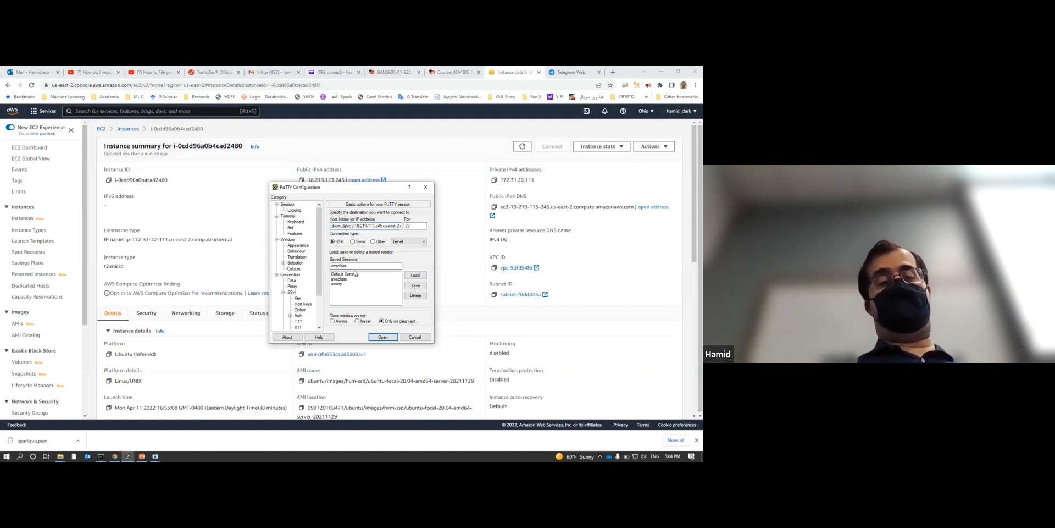
Check the private key file in the SSH authentication options, open the connection and accept the server's host key.
left_click(294, 293)
left_click(298, 316)
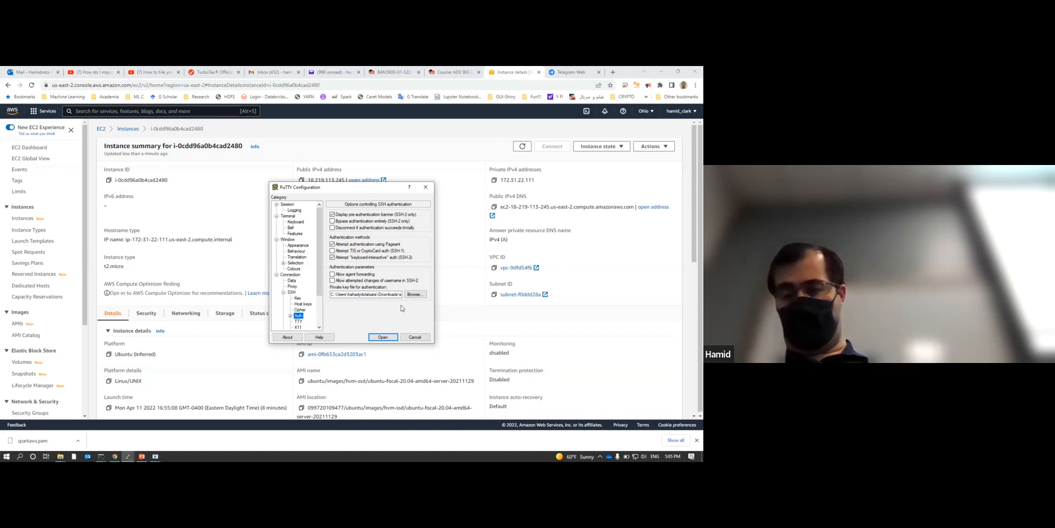
left_click(384, 339)
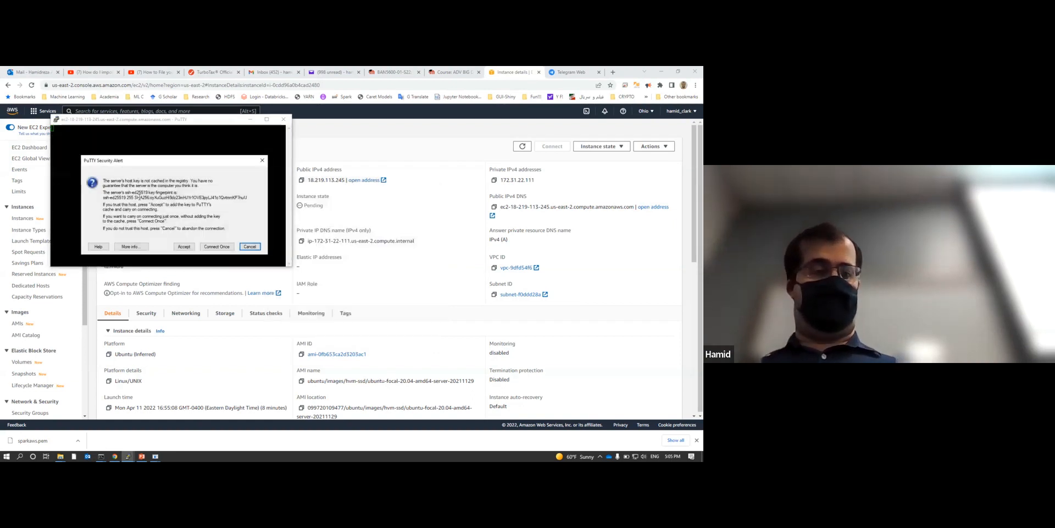
left_click(184, 248)
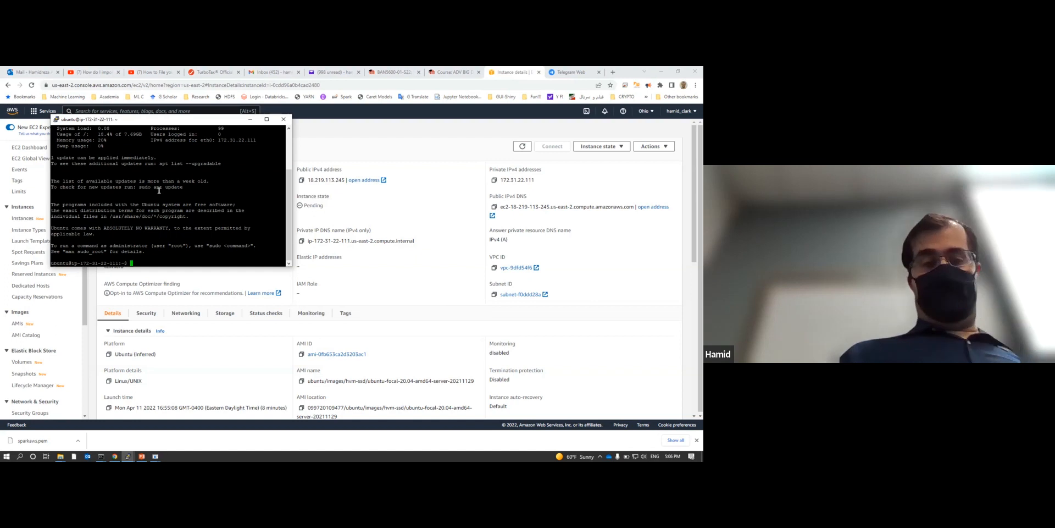
Try to run python on the Ubuntu server, and start the interpreter with python3.
type("python")
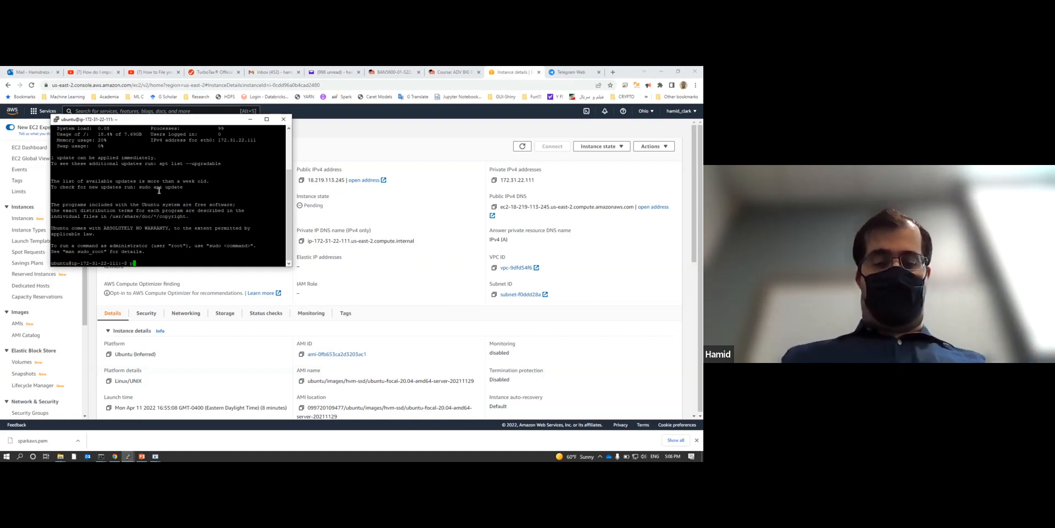
key("Return")
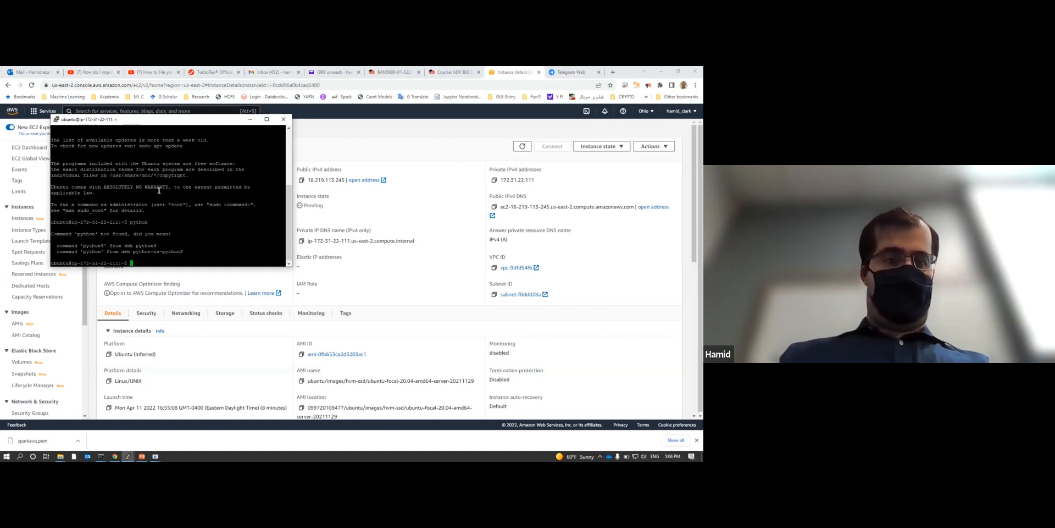
type("python3")
key("Return")
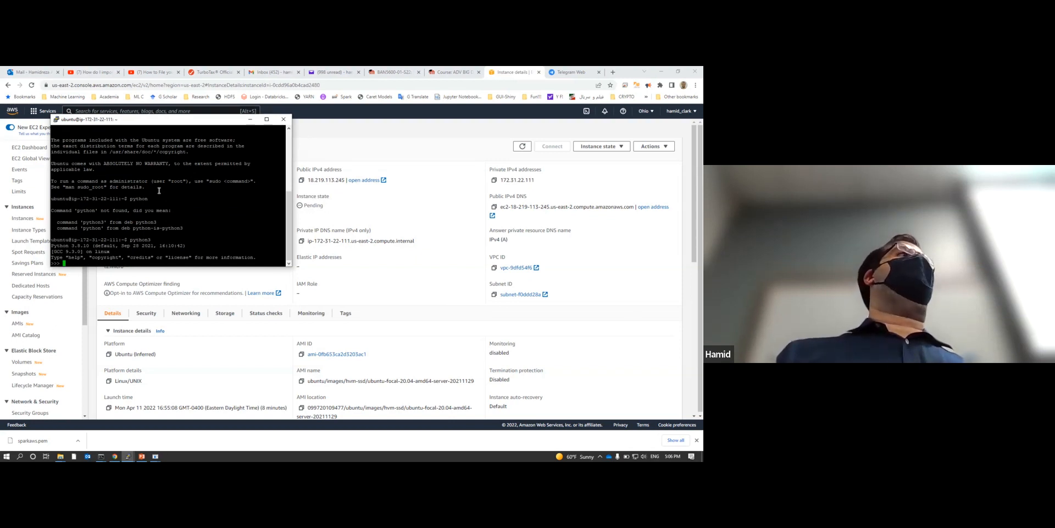
Print the text "Hi to Clark students" with a print statement in the Python 3 interpreter.
type("print(")
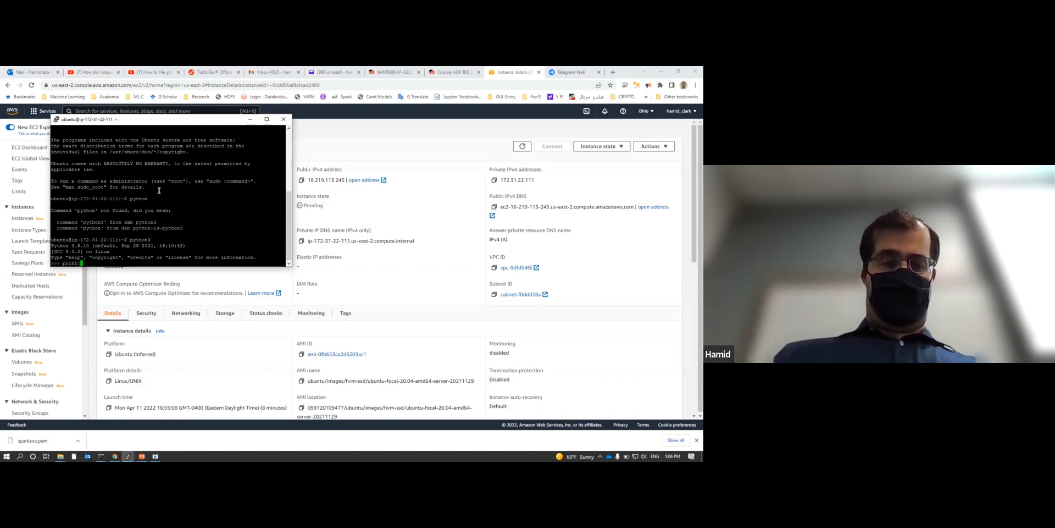
type("\"Hi ")
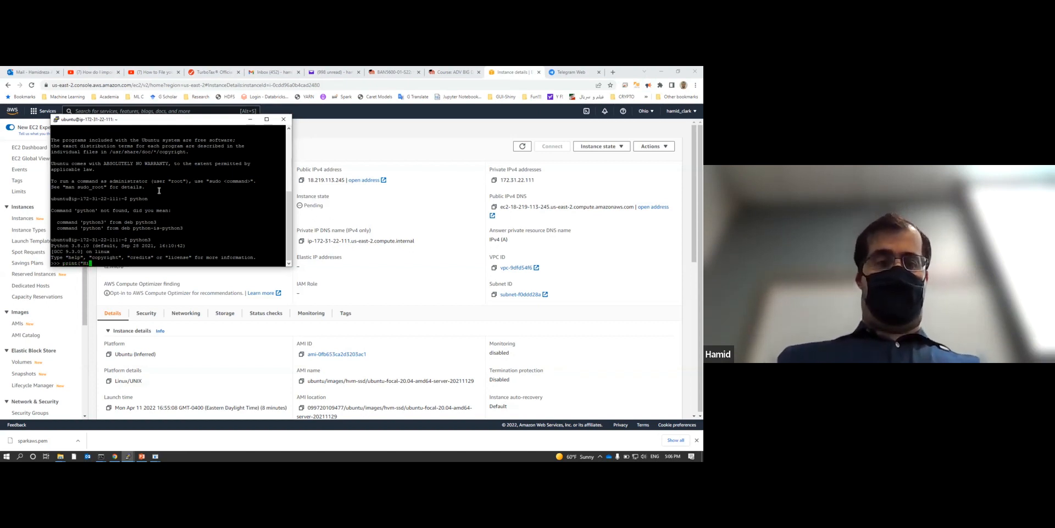
type("to Cla")
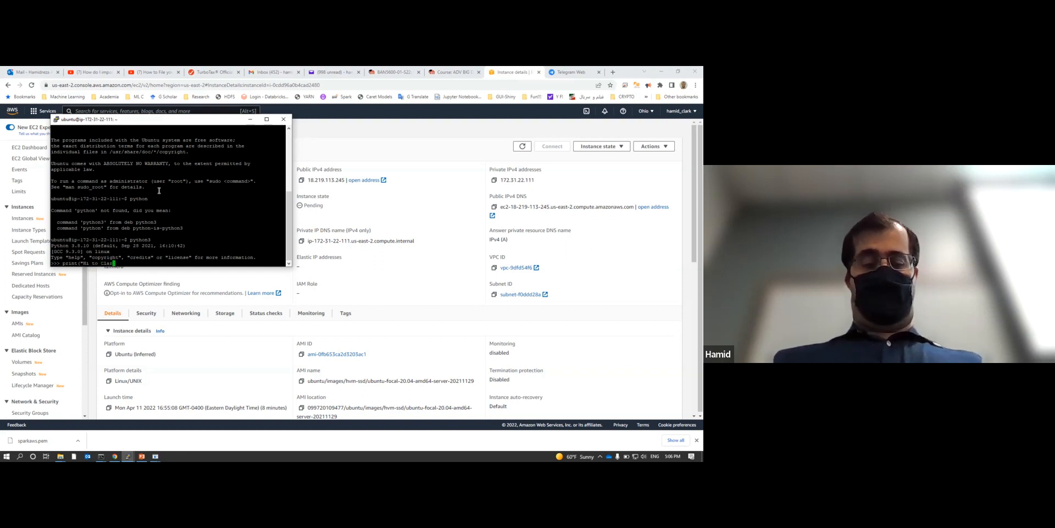
type("rk studen")
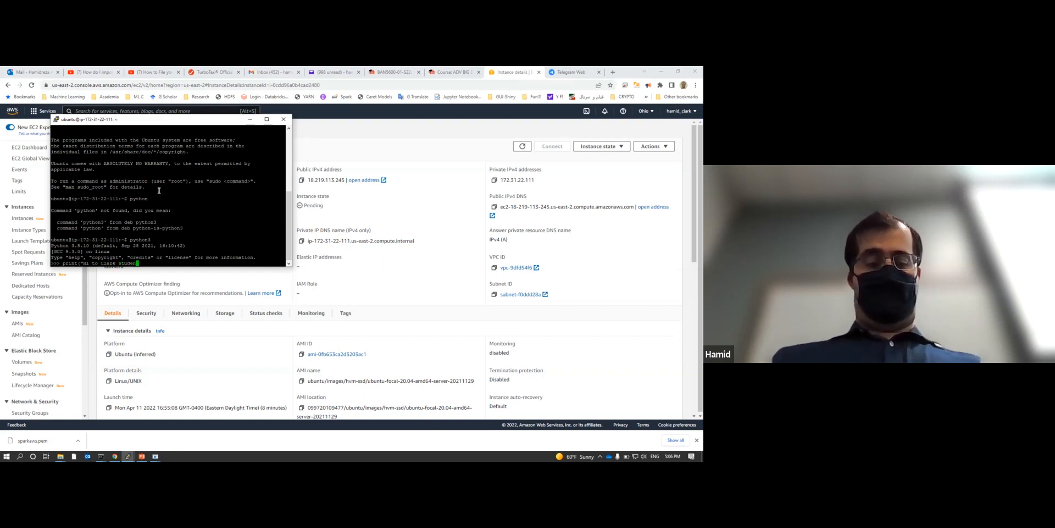
type("ts\")")
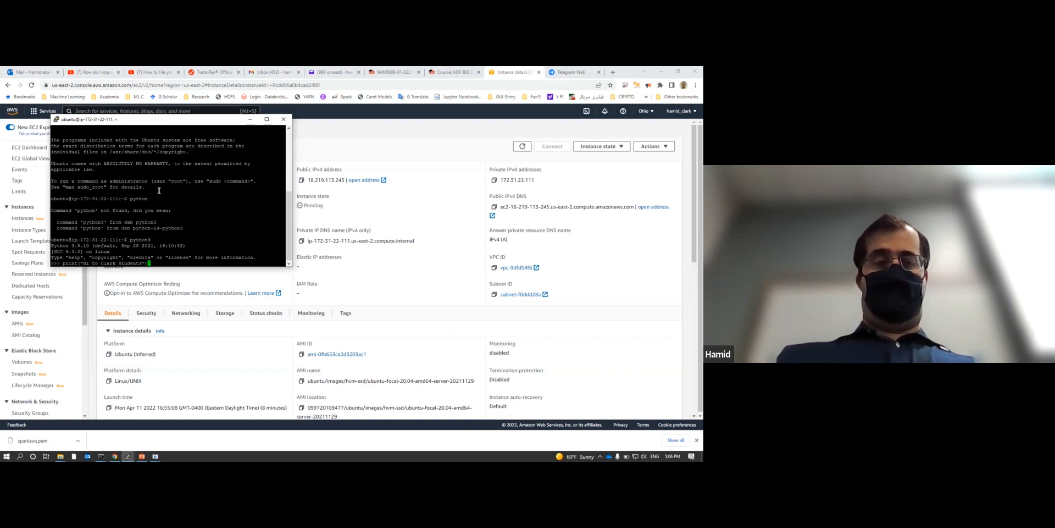
key("Return")
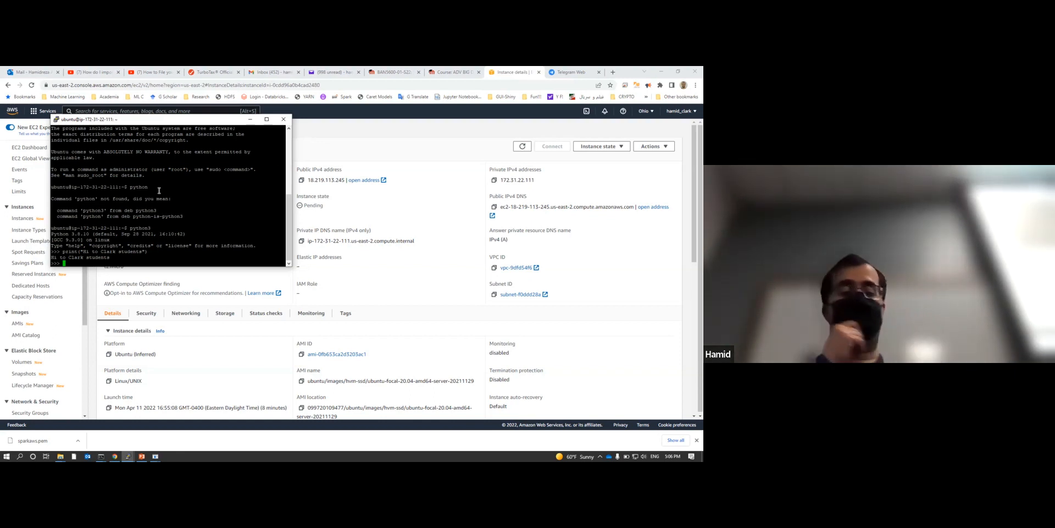
Leave the Python interpreter with quit() and return to the Ubuntu shell.
type("quit()")
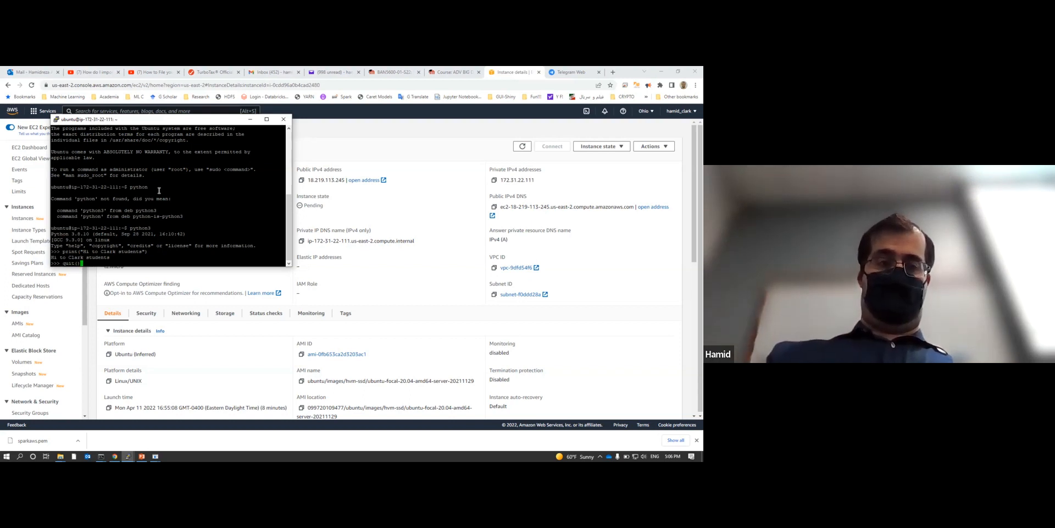
type(".")
key("Return")
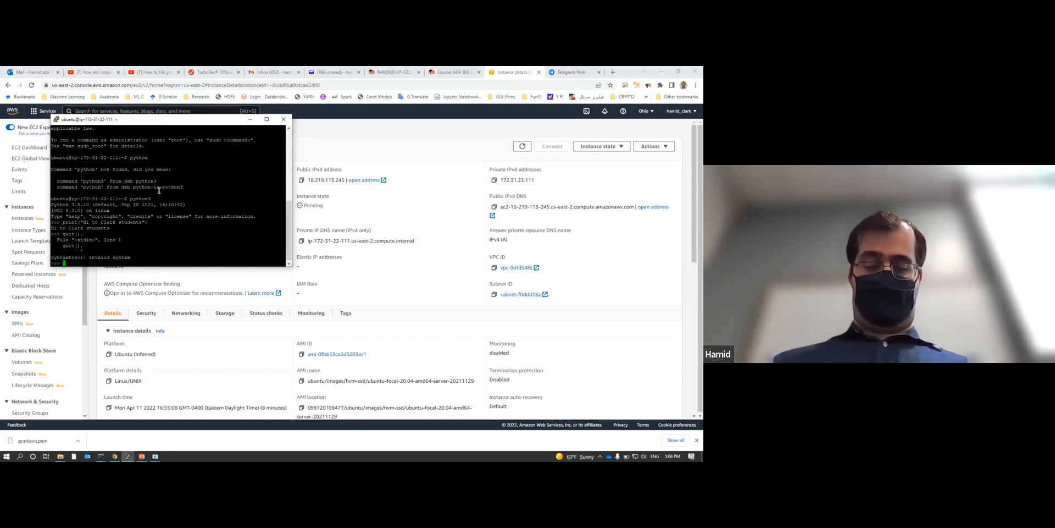
key("Up")
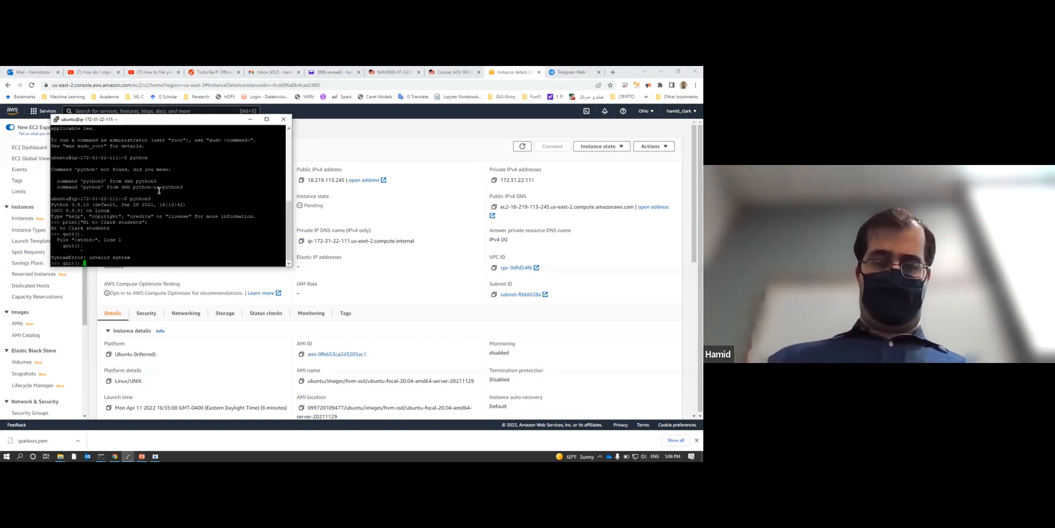
key("BackSpace")
key("Return")
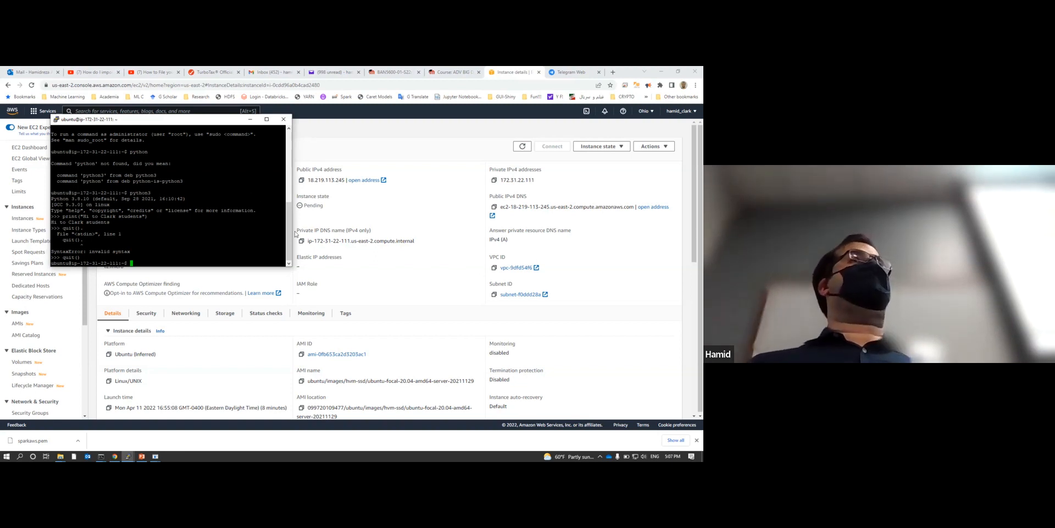
Switch to the AWS presentation in PowerPoint and go past the Windows and MAC Users slides to slide 25 with the AWS set up commands.
left_click(142, 456)
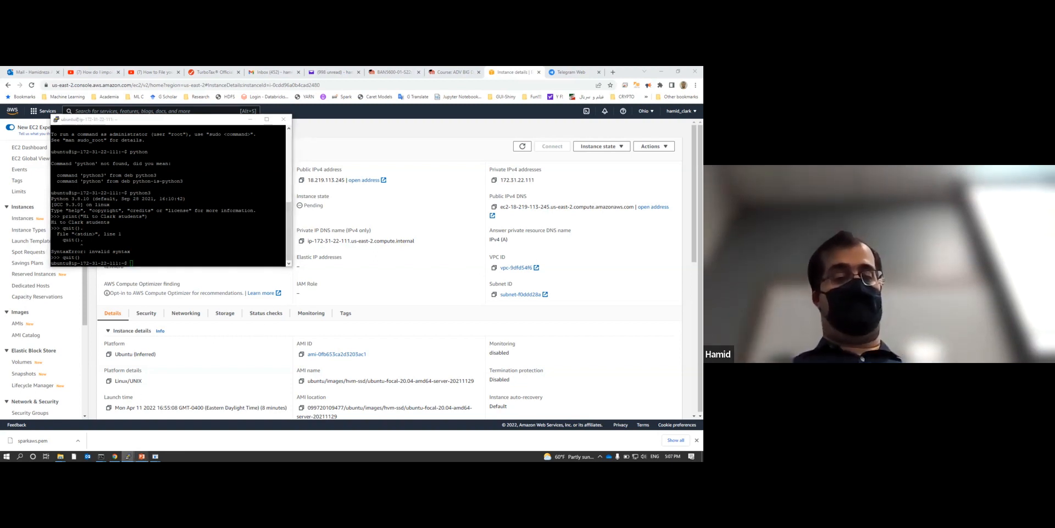
left_click(89, 290)
key("Up")
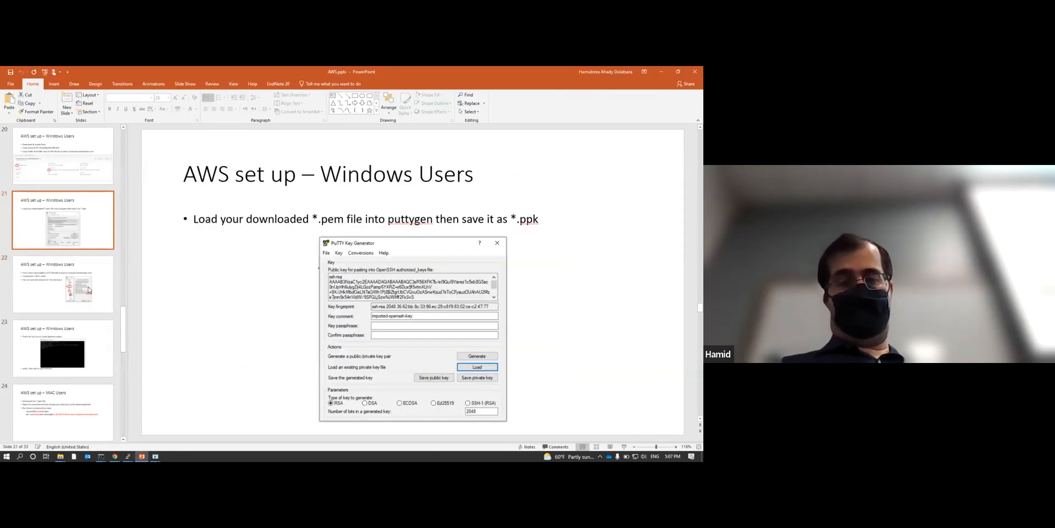
key("Up")
key("Down")
key("Down")
key("Down")
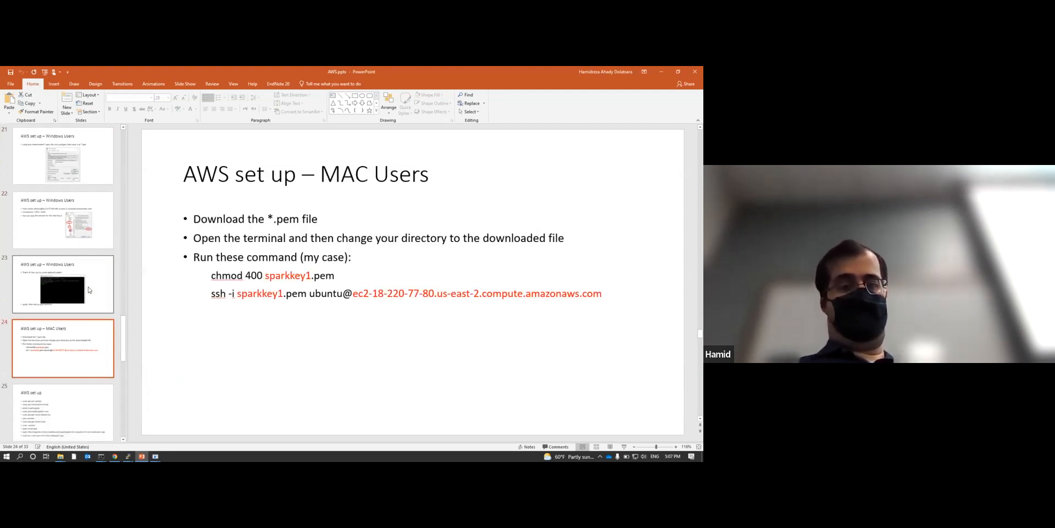
key("Down")
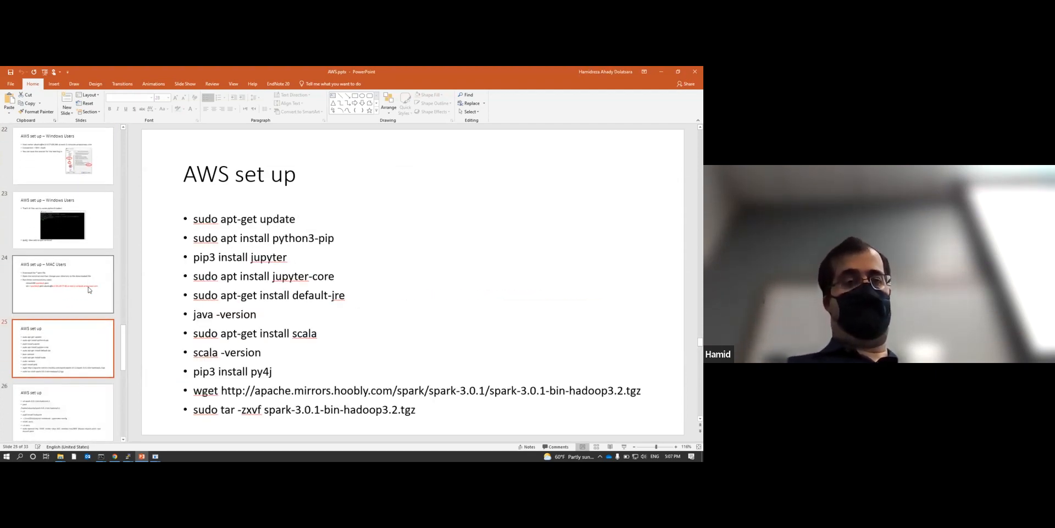